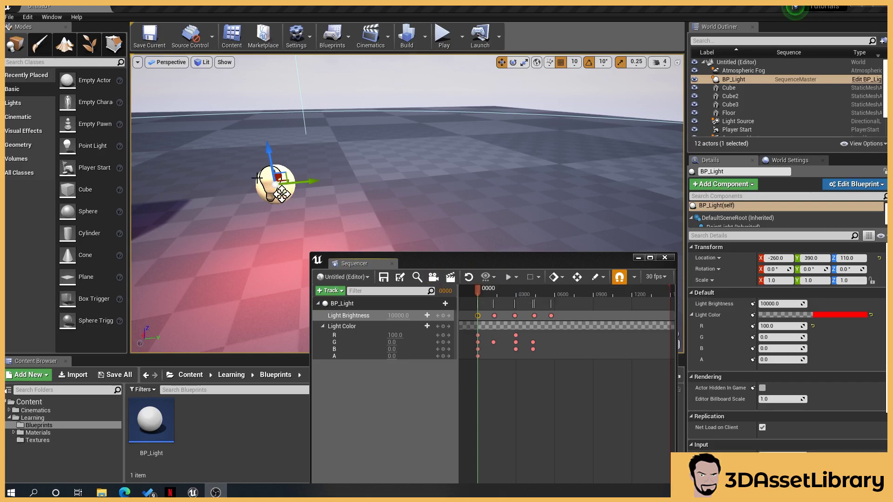
Open the BP_Light blueprint, examine its event graph and its variables, and minimize its window
double_click(151, 420)
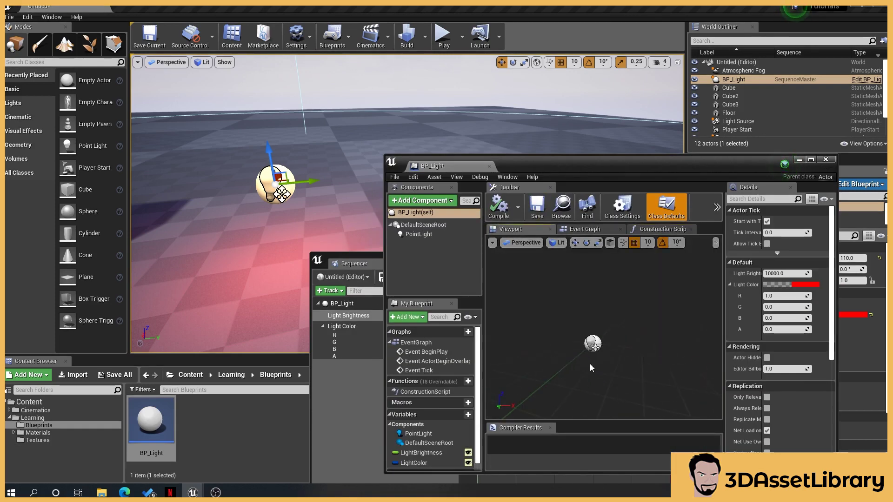
left_click(583, 234)
scroll(446, 449, "down", 1)
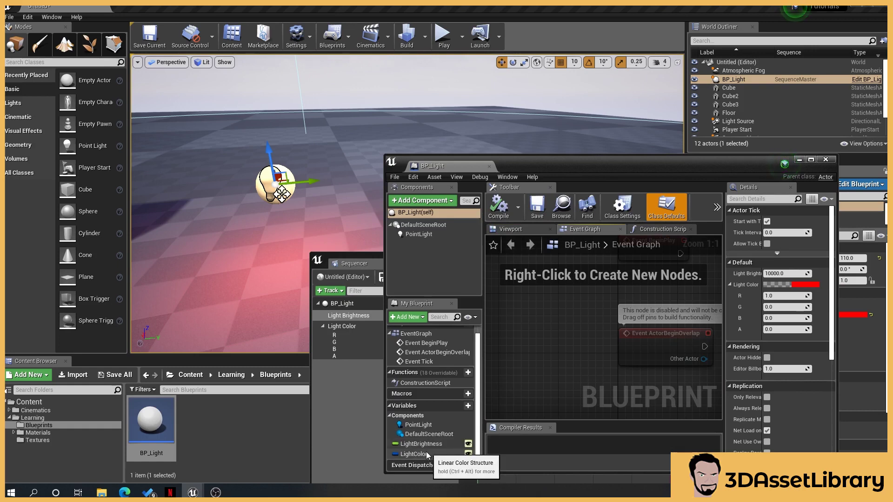
left_click(798, 160)
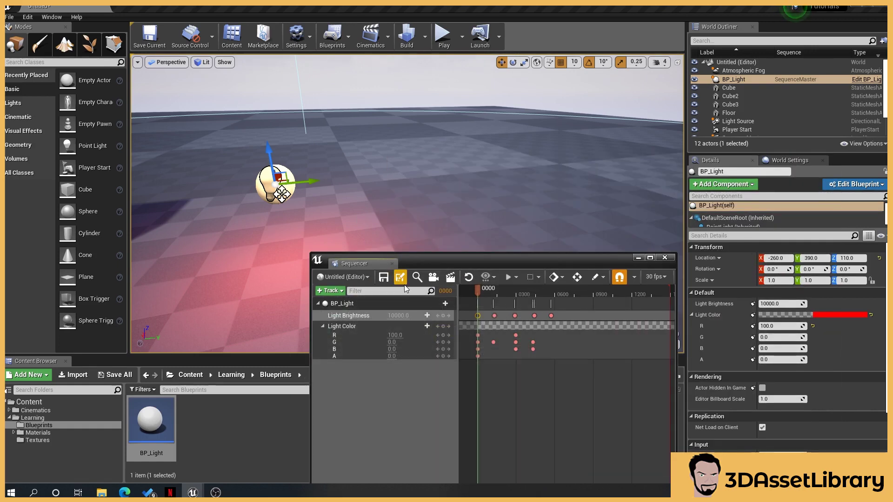
Scrub through the start of the sequence to preview BP_Light's animated brightness and color, and close the Sequencer
left_click_drag(504, 264, 487, 288)
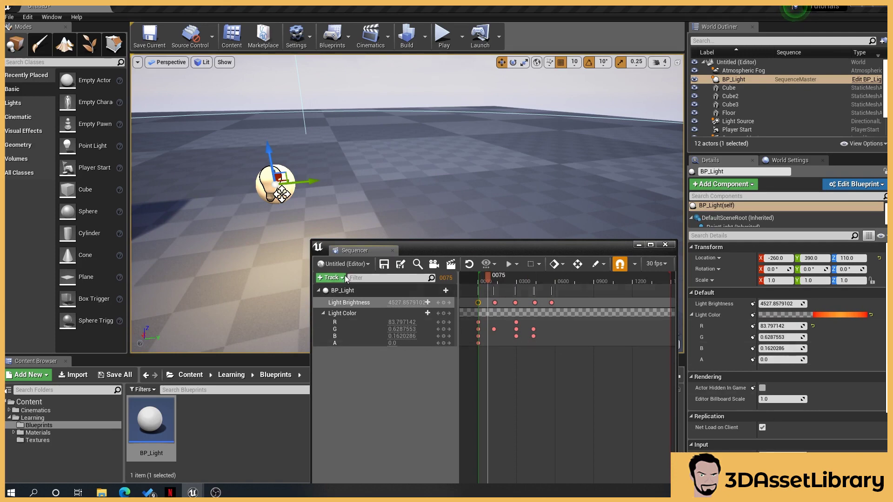
mouse_move(490, 280)
left_mouse_down()
mouse_move(558, 284)
mouse_move(479, 284)
left_mouse_up()
left_click(486, 264)
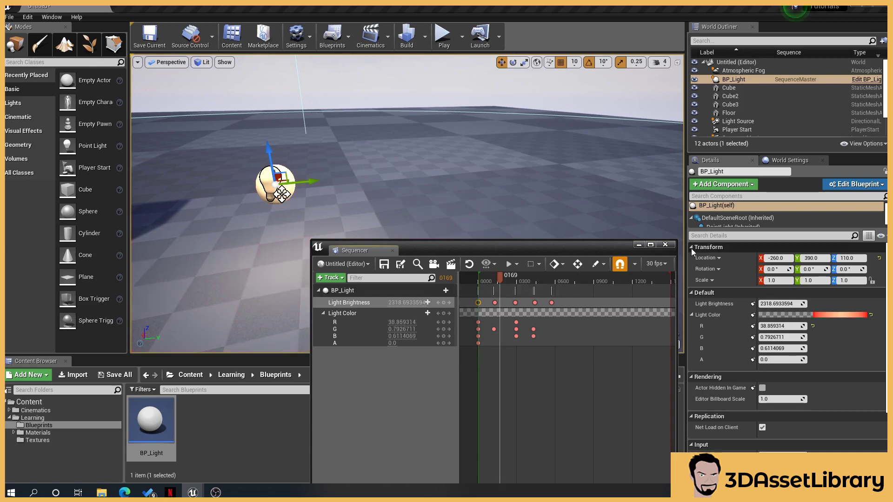
left_click(665, 245)
Create an Actor-based Blueprint class named BP_NewLight in the Blueprints folder
left_click_drag(464, 176, 452, 187)
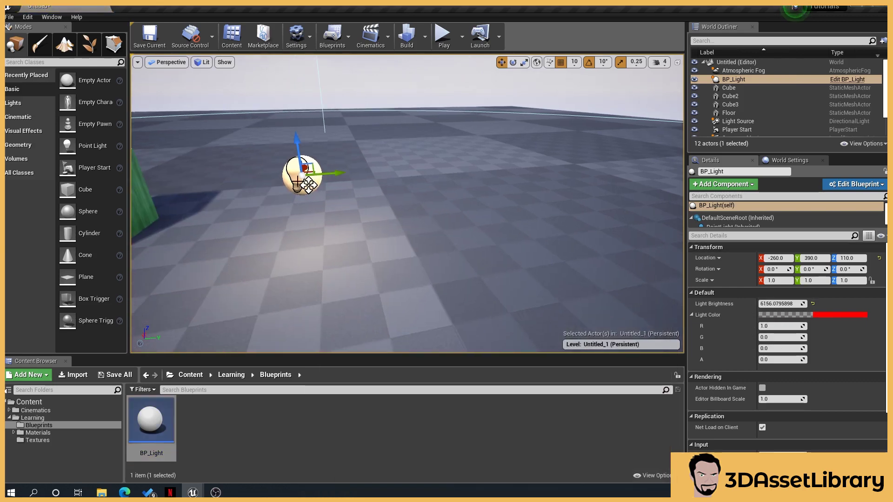
middle_click_drag(350, 328, 437, 330)
left_click_drag(367, 201, 445, 233)
right_click(317, 432)
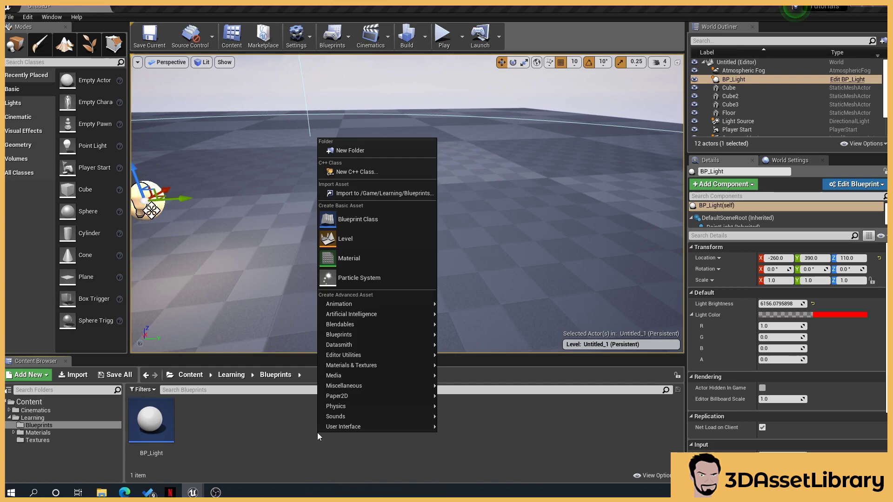
left_click(405, 216)
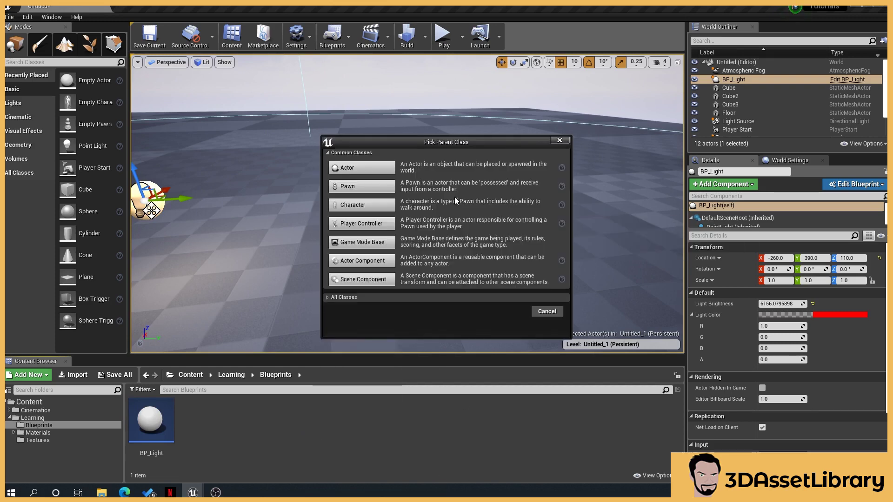
left_click(353, 169)
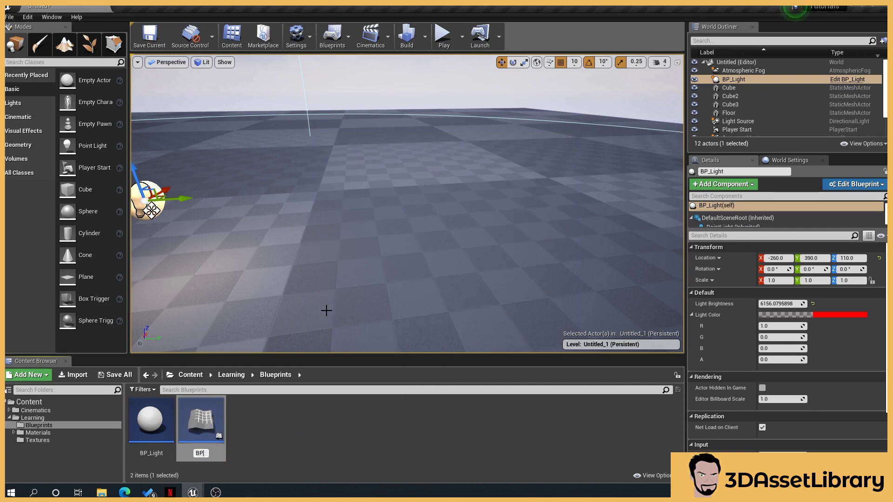
type("BP_NewLigh")
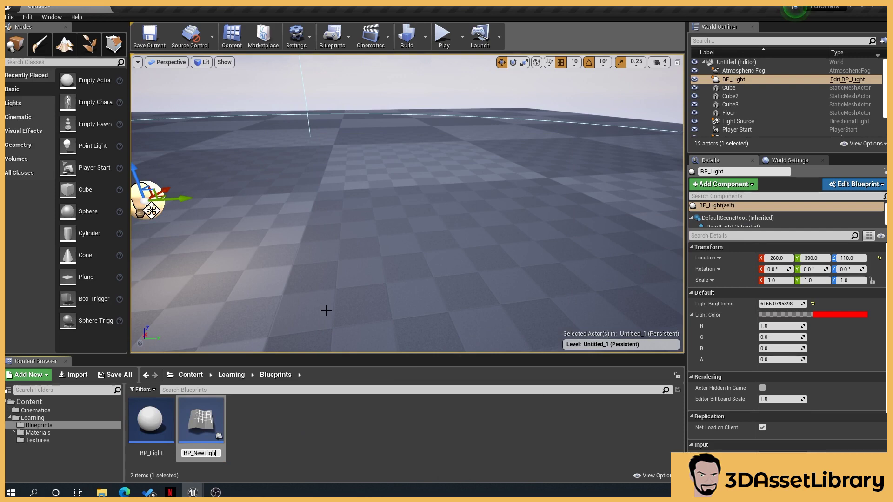
type("t")
key("Return")
Place a BP_NewLight actor on the floor of the level and open its blueprint in a maximized editor window
left_click_drag(200, 418, 421, 212)
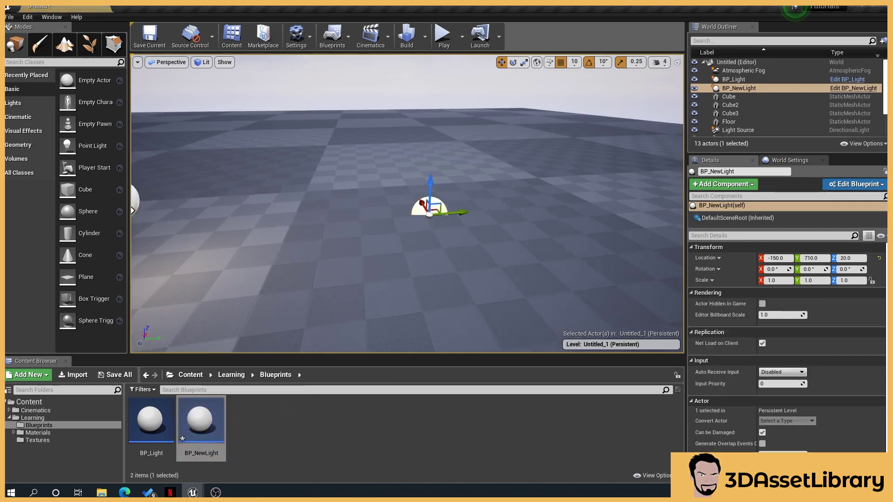
double_click(212, 430)
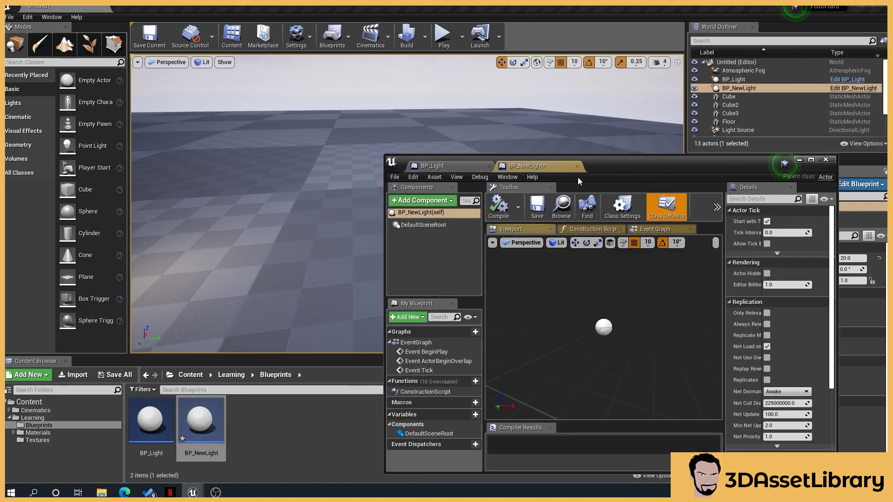
double_click(616, 160)
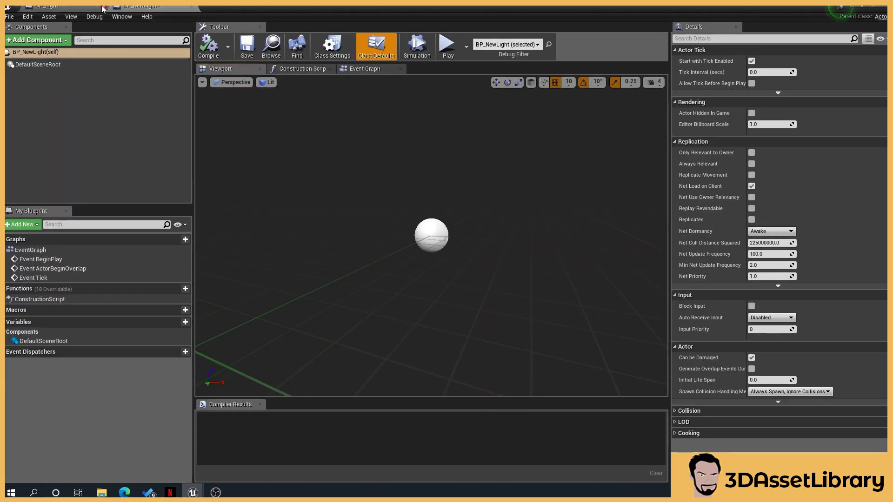
Add a Point Light component to BP_NewLight and select it
left_click(37, 40)
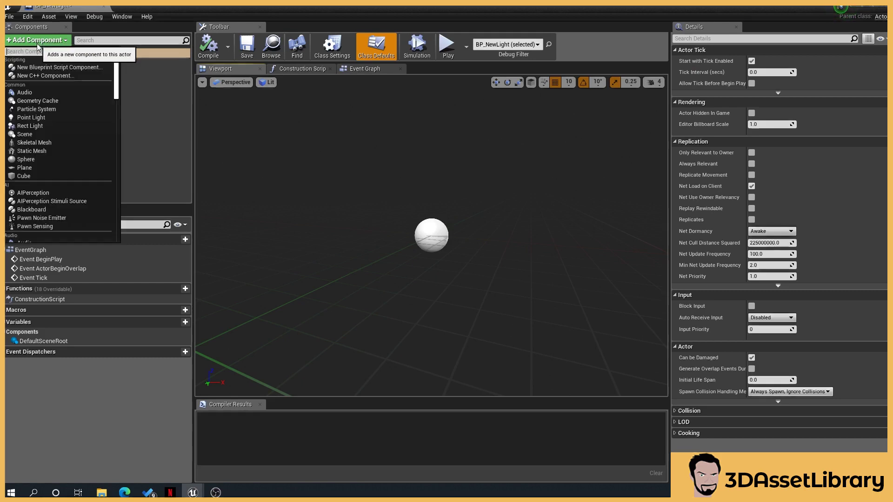
left_click(32, 117)
left_click(43, 138)
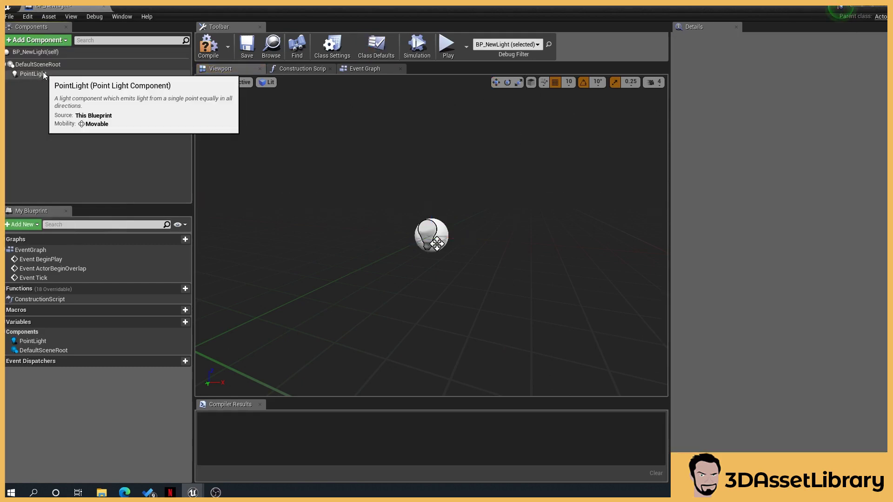
left_click(43, 76)
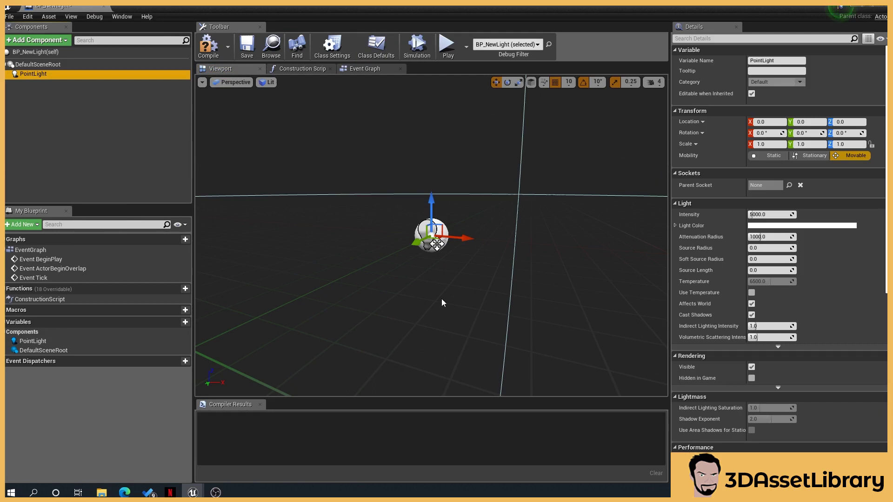
Set the point light's intensity to 10000 and its light color to pure red
left_click(768, 215)
type("1000")
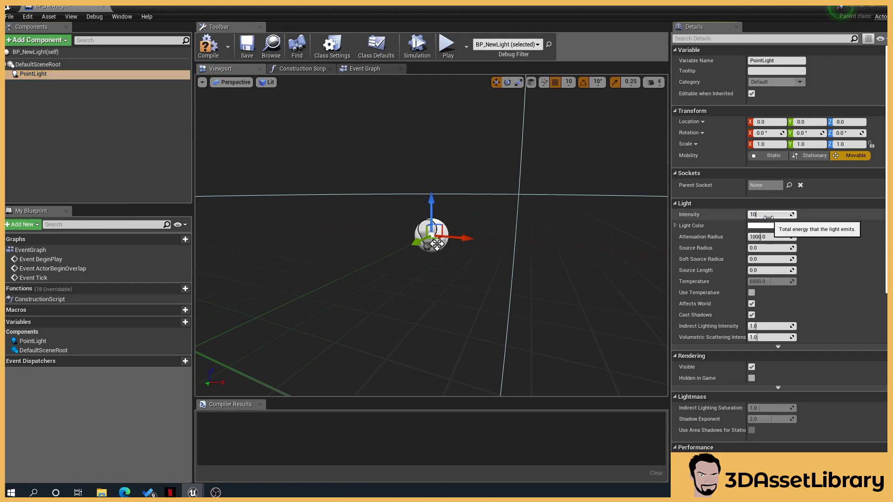
left_click(771, 226)
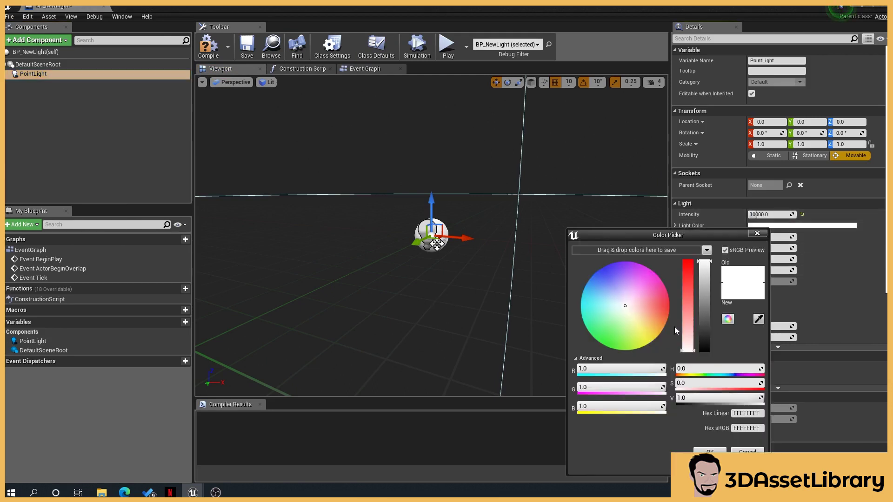
left_click_drag(686, 318, 691, 262)
left_click(709, 451)
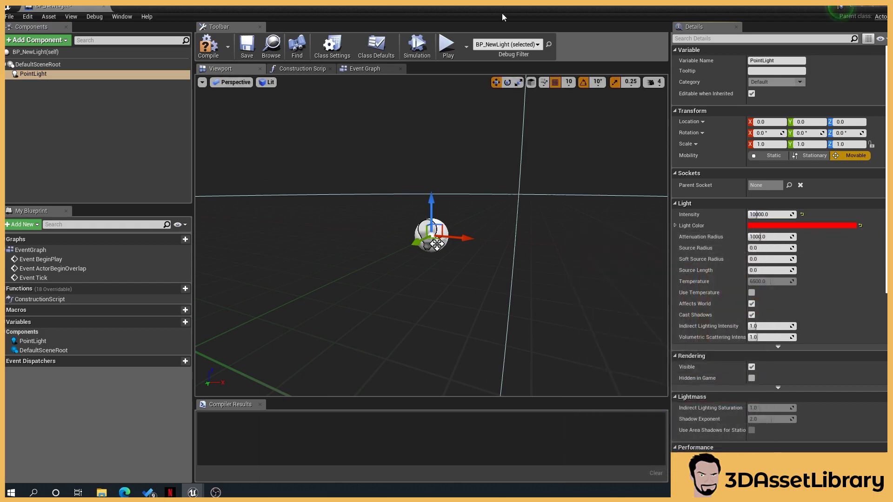
Raise the BP_NewLight actor in the level to a Z location of 120 and return to its maximized blueprint
left_click_drag(502, 13, 598, 254)
left_click_drag(423, 186, 424, 122)
left_click_drag(554, 262, 490, 201)
double_click(489, 201)
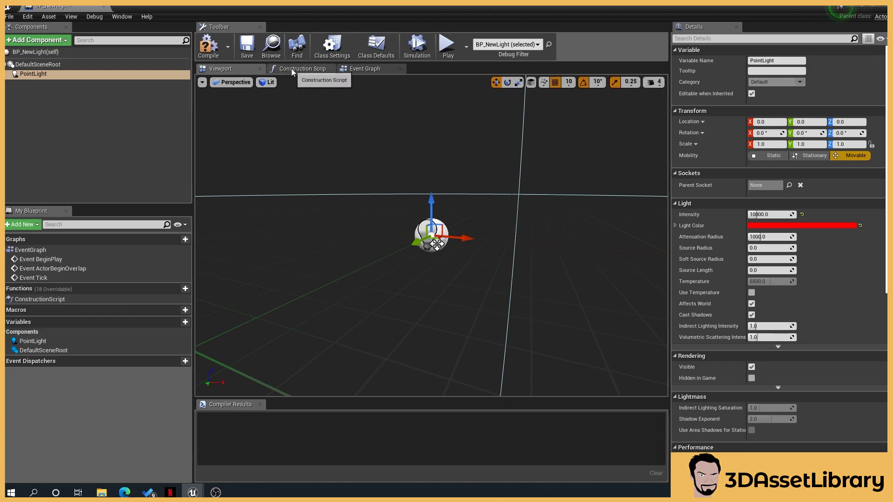
Show BP_NewLight's Construction Script graph in a smaller window positioned so the level stays accessible beside it
left_click(368, 71)
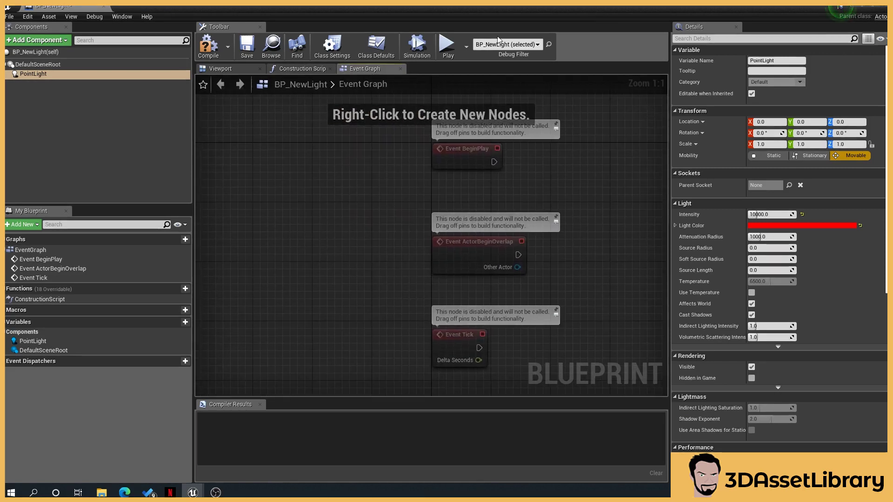
double_click(499, 10)
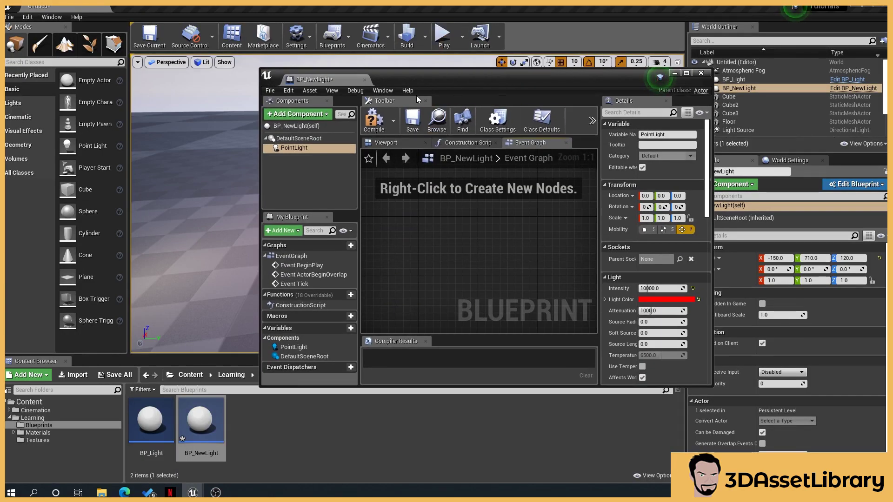
left_click(468, 142)
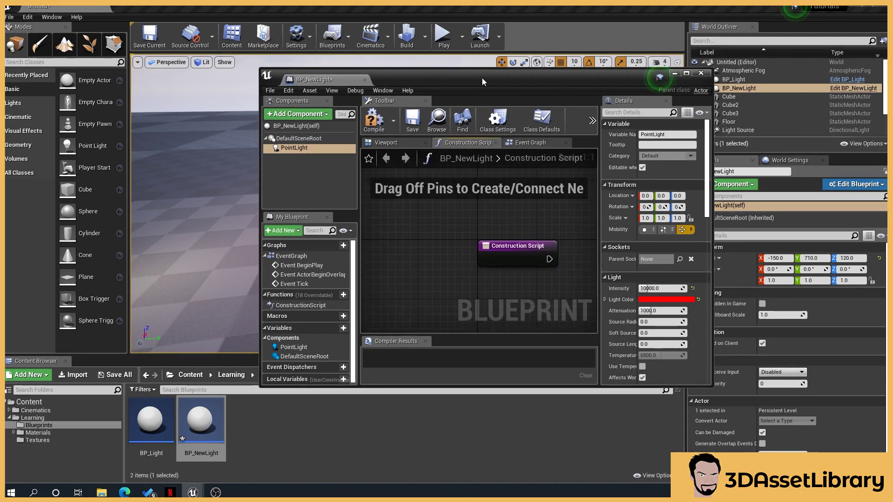
left_click_drag(482, 77, 578, 152)
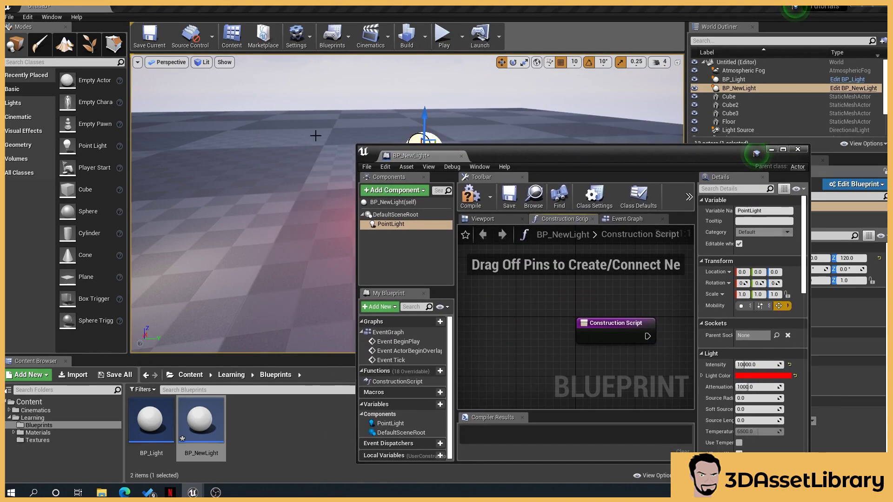
Select the BP_Light actor in the level and set its Light Color to orange-red, about R 1.0, G 0.07, B 0.0
middle_click_drag(258, 225, 210, 211)
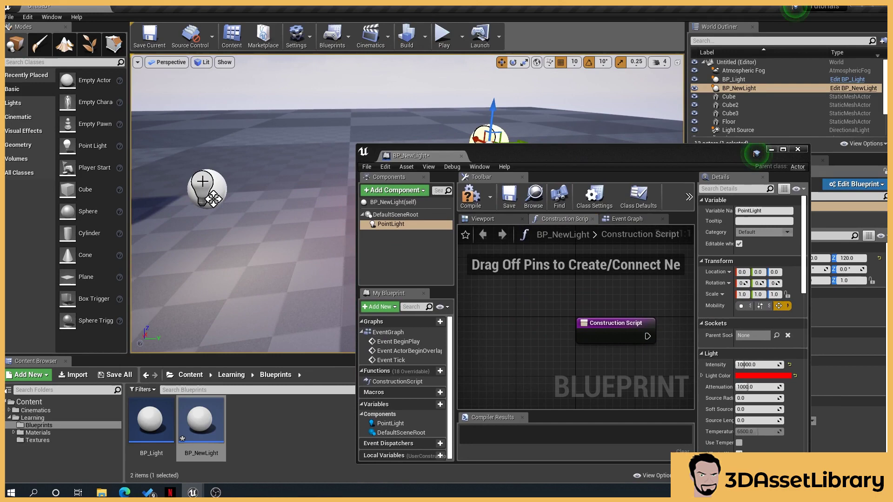
left_click(209, 195)
left_click(839, 316)
left_click(663, 333)
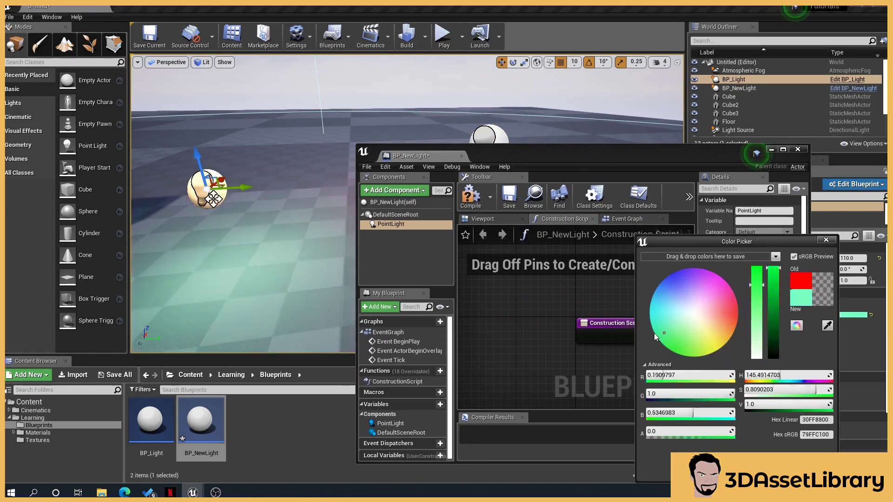
left_click_drag(654, 333, 748, 316)
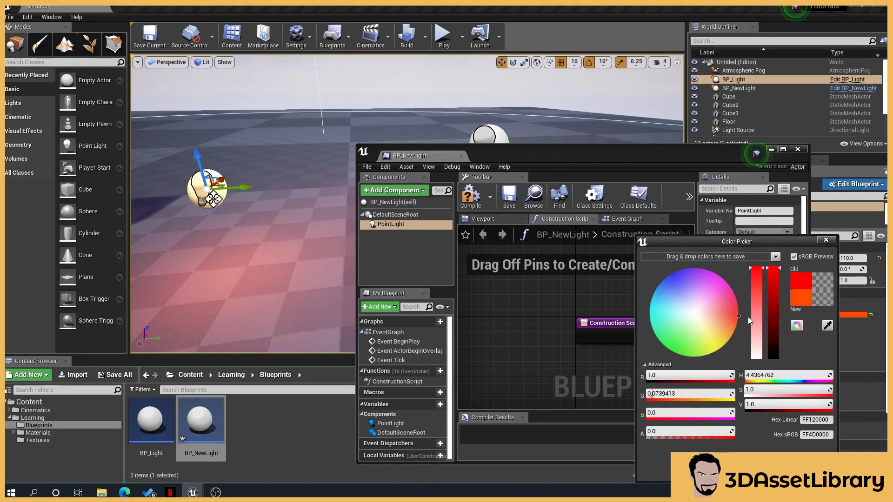
left_click(827, 240)
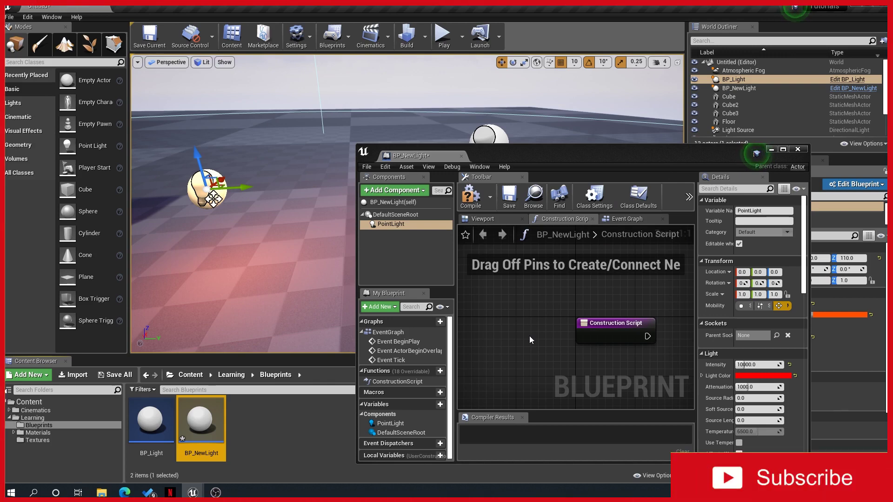
Add a Point Light reference to BP_NewLight's Construction Script and create a Set Intensity node from it
left_click(783, 149)
right_click_drag(303, 148, 373, 262)
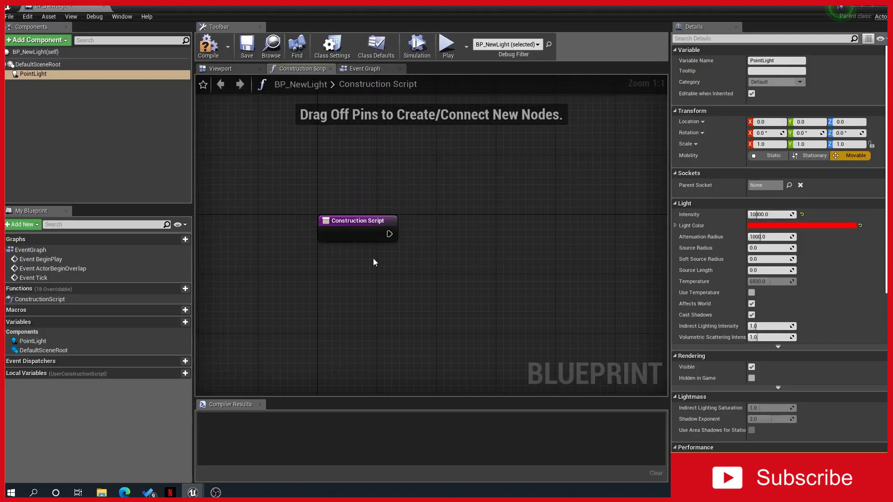
left_click_drag(40, 71, 438, 253)
left_click(384, 296)
type("set inte")
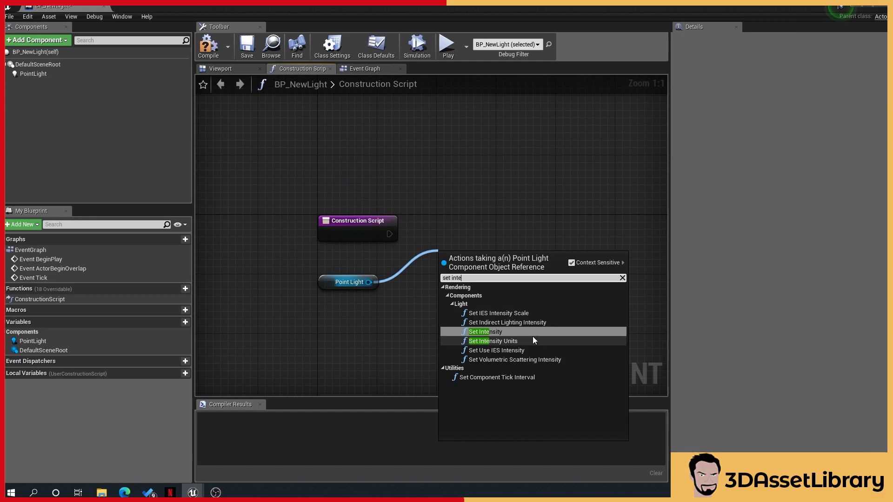
left_click(530, 335)
Position the Set Intensity node beside the Construction Script node and connect their execution pins
right_click_drag(519, 235, 523, 240)
left_click_drag(472, 266, 494, 223)
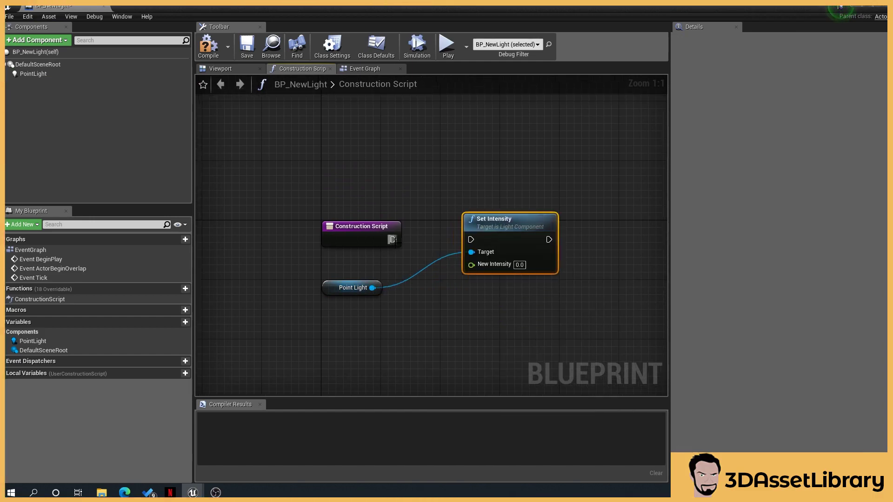
left_click_drag(393, 240, 470, 240)
Create a Set Light Color node from the Point Light reference
right_click_drag(557, 324, 502, 308)
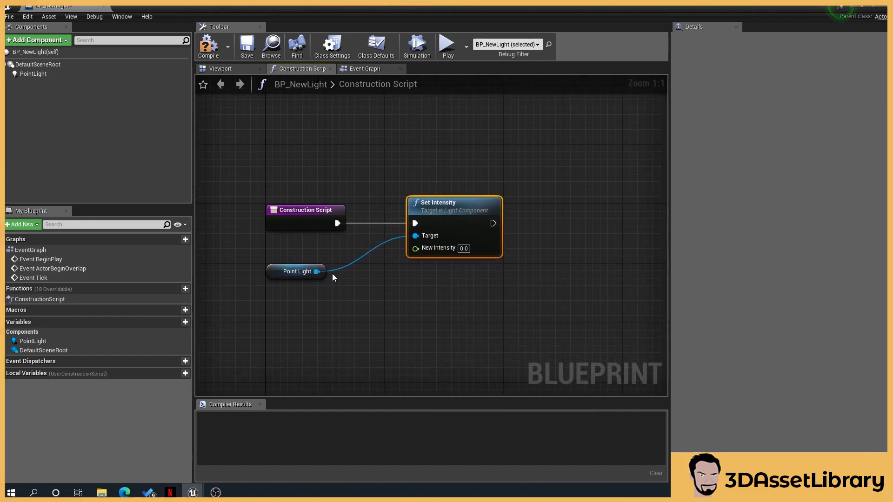
left_click_drag(318, 272, 524, 270)
type("set col")
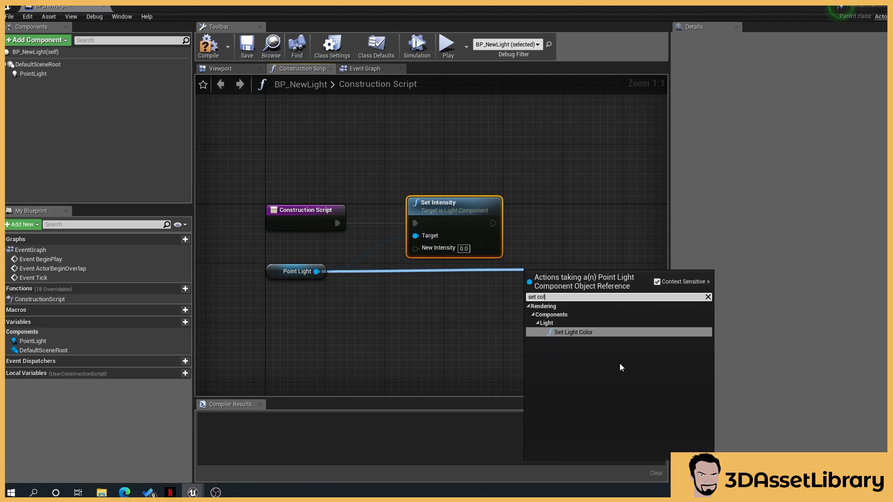
left_click(605, 332)
Line up the Set Light Color node after Set Intensity and connect the execution pins between them
right_click_drag(587, 255, 565, 273)
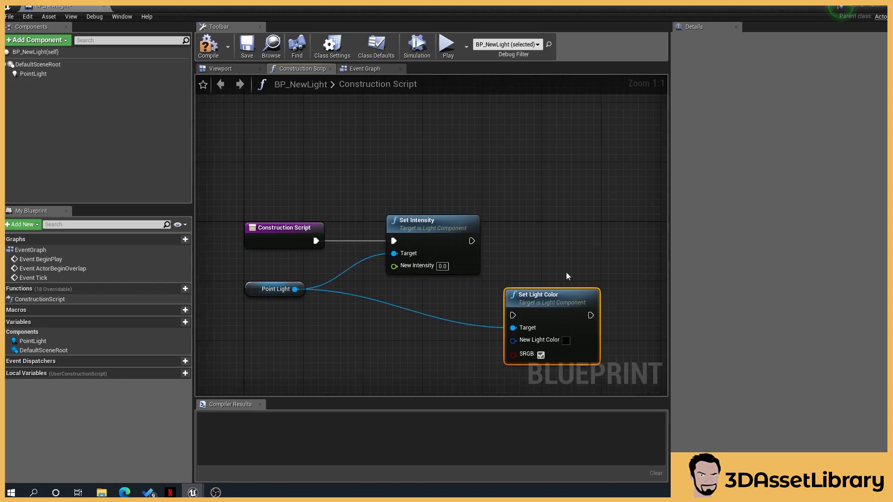
left_click_drag(540, 292, 563, 221)
left_click_drag(472, 241, 534, 241)
Promote Set Intensity's New Intensity input to a variable named LightColor and place its node below the Point Light reference
right_click(401, 268)
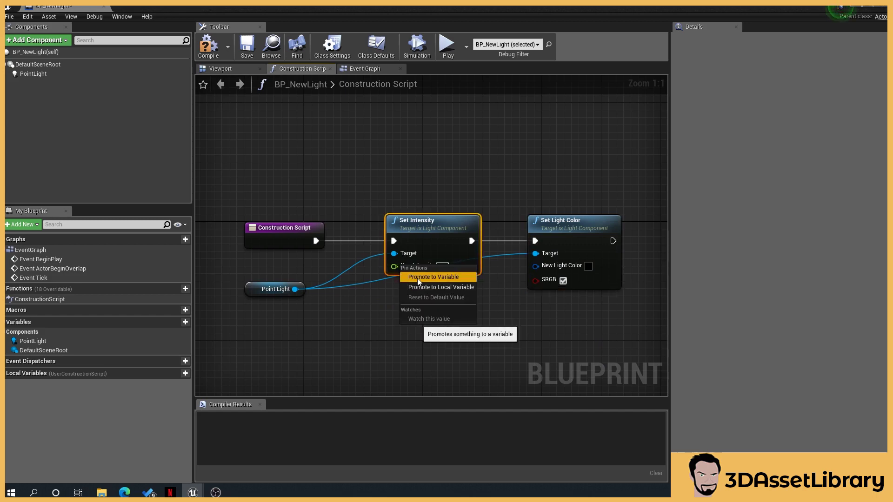
left_click(418, 277)
left_click_drag(329, 223, 319, 319)
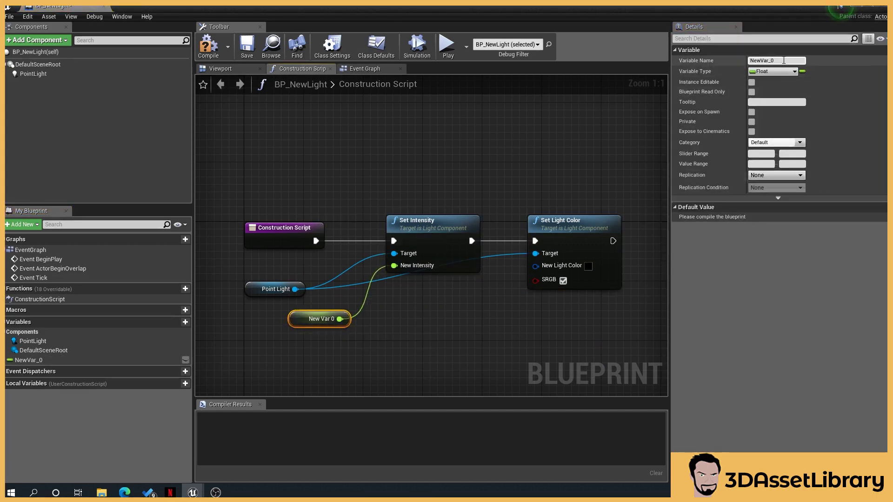
type("Ligh")
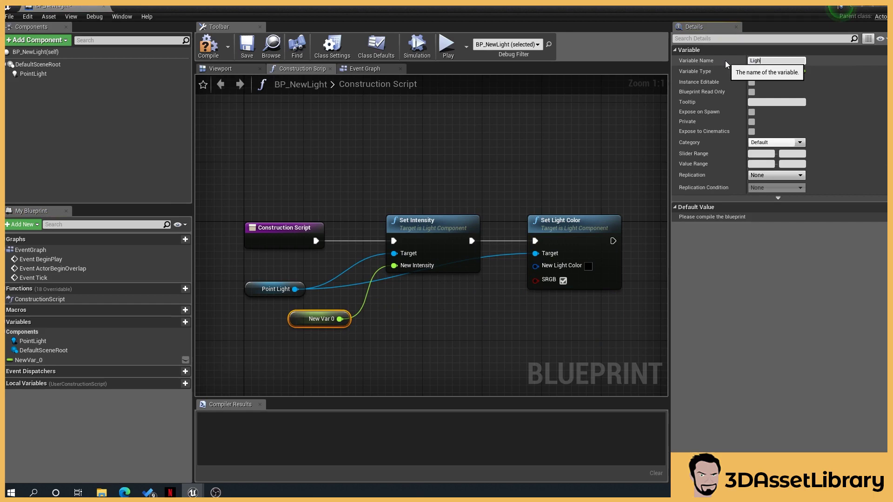
type("tColor")
key("Return")
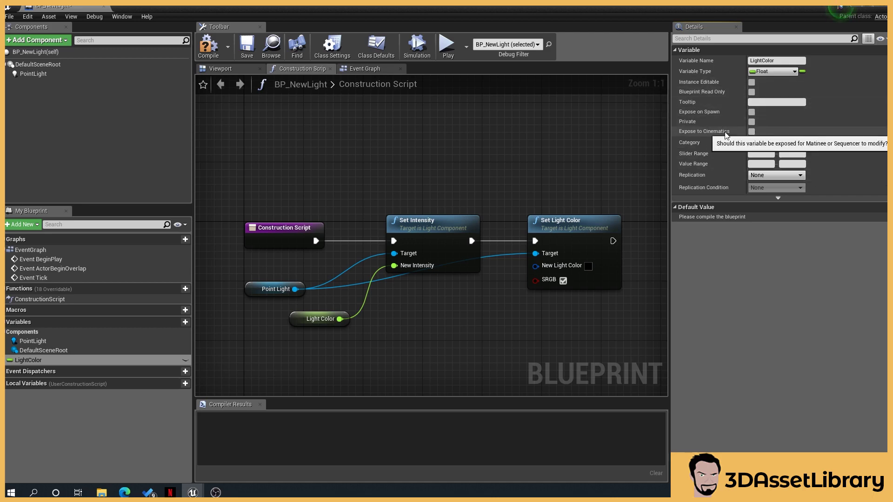
left_click(186, 322)
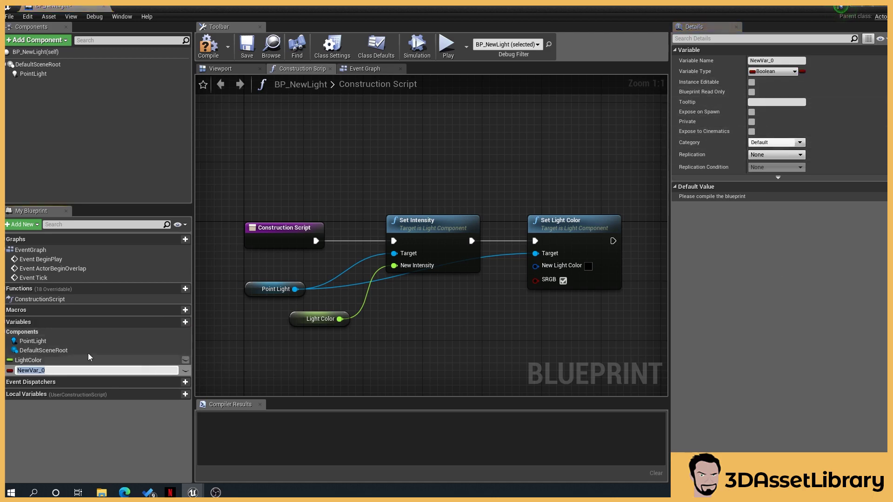
left_click(783, 73)
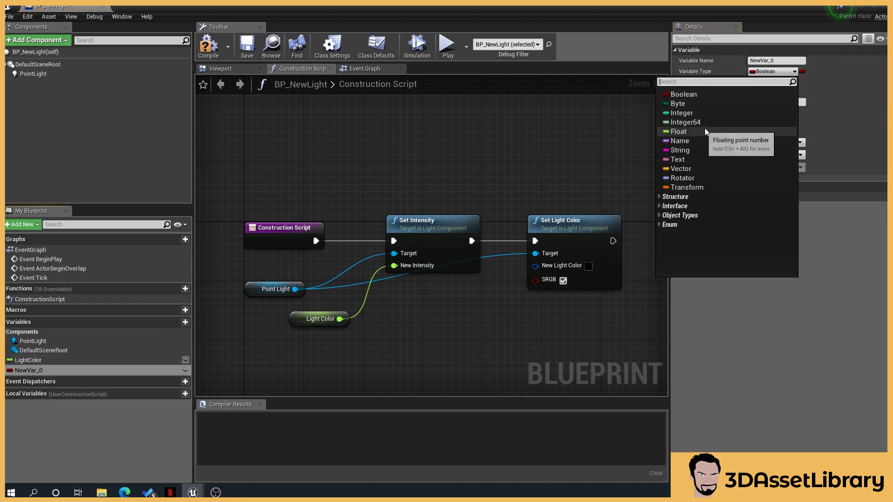
left_click(698, 114)
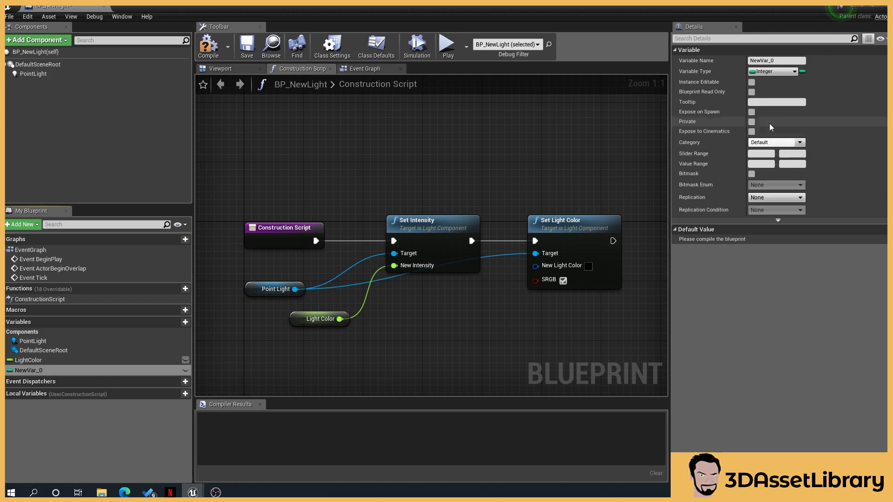
left_click(785, 73)
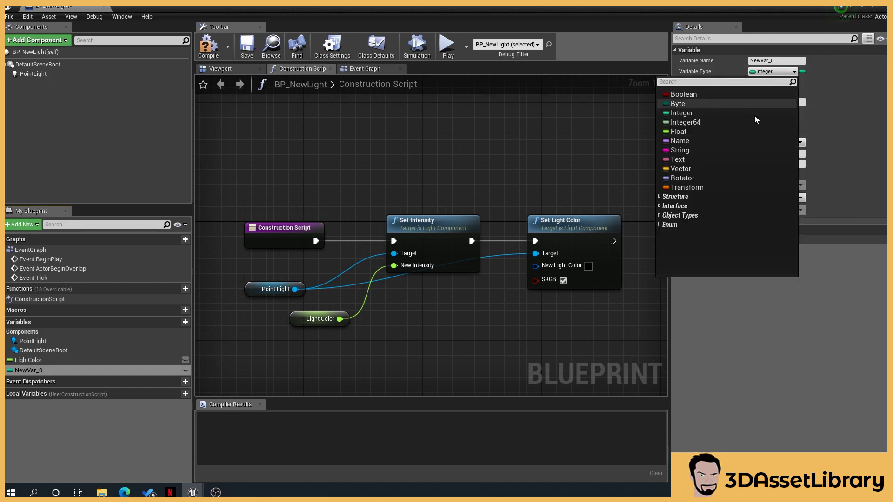
left_click(705, 141)
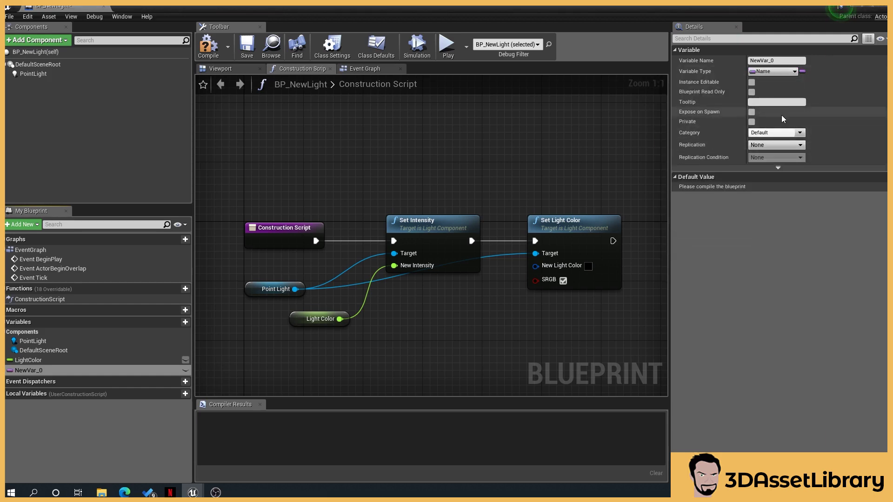
right_click(93, 372)
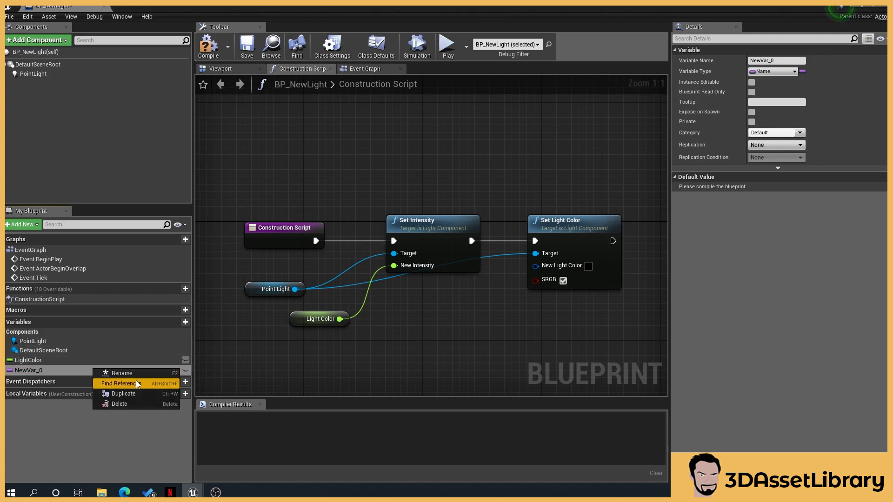
left_click(116, 405)
Expose the LightColor float variable to cinematics and make it instance editable
left_click(72, 362)
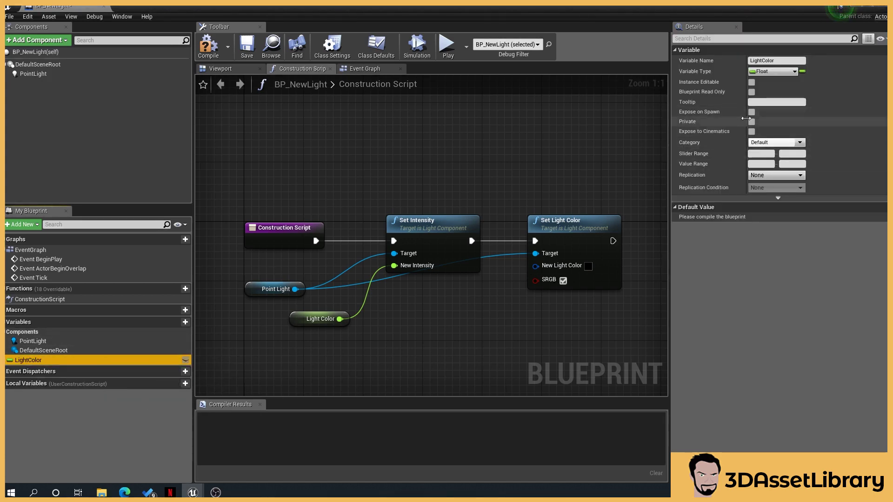
left_click(752, 131)
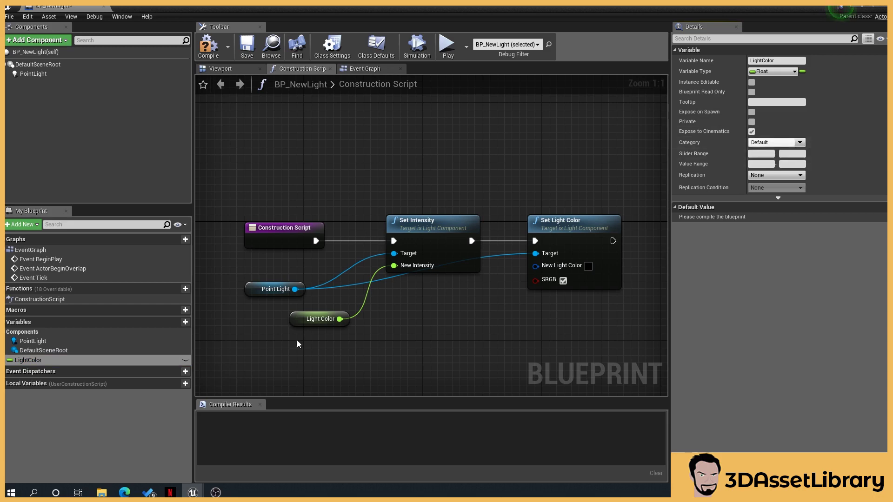
left_click(185, 360)
Promote Set Light Color's New Light Color input to a variable and place its node below the two function nodes
right_click_drag(521, 330, 492, 321)
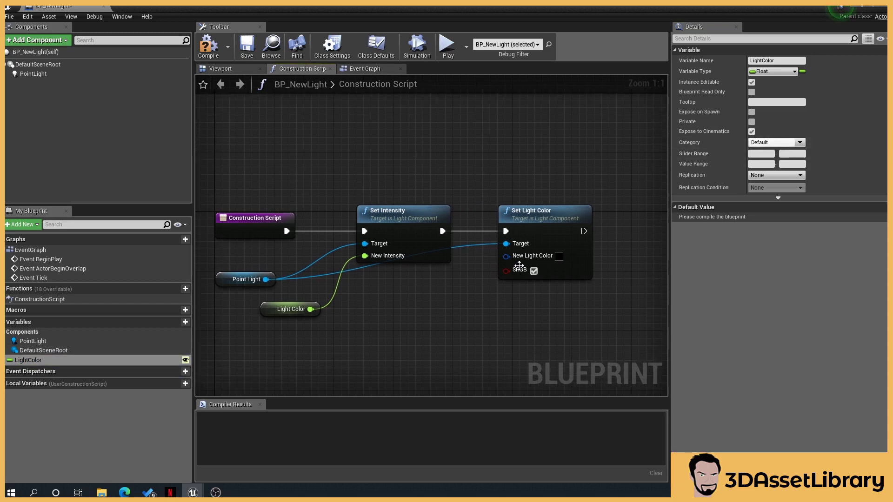
right_click(505, 258)
left_click(537, 238)
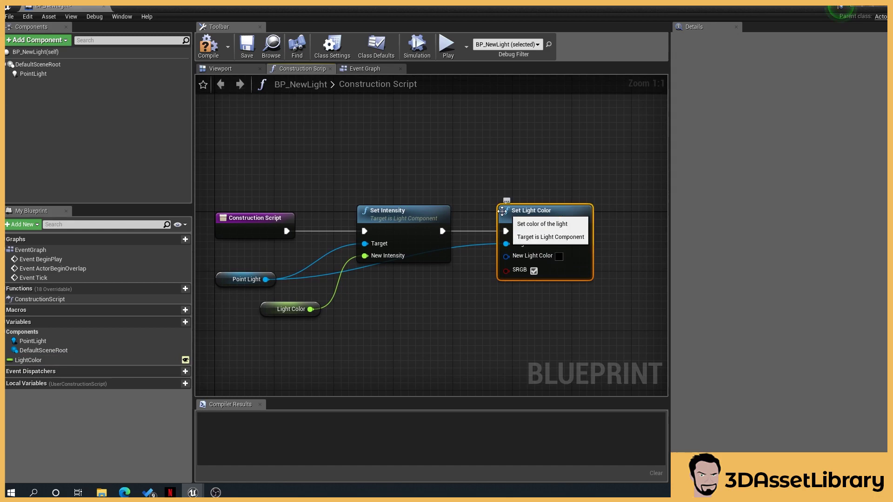
right_click(513, 257)
left_click(529, 269)
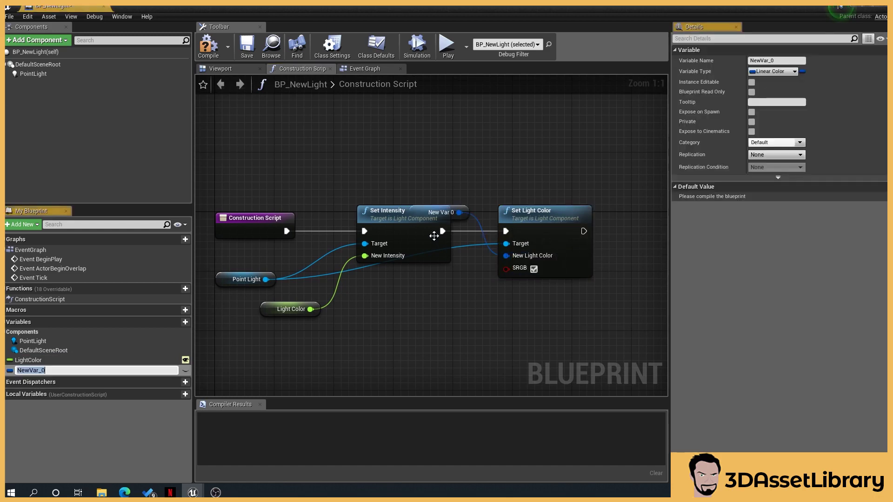
left_click_drag(458, 219, 446, 309)
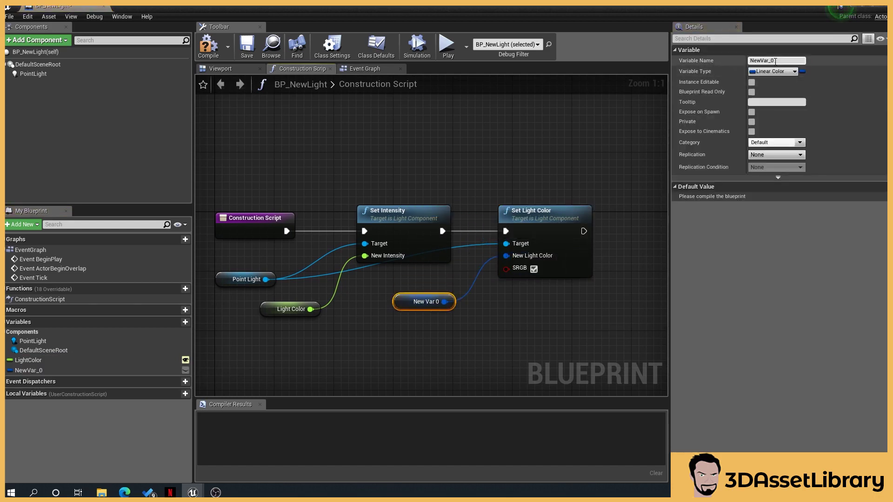
left_click(781, 60)
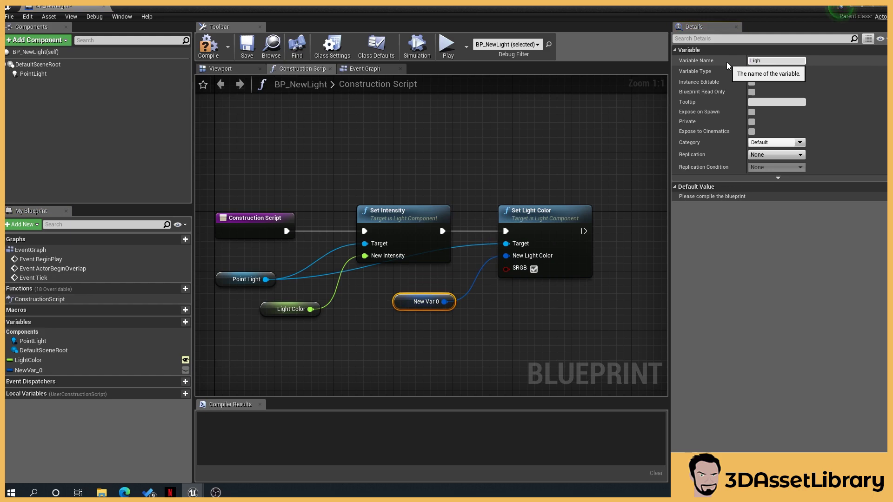
key("Escape")
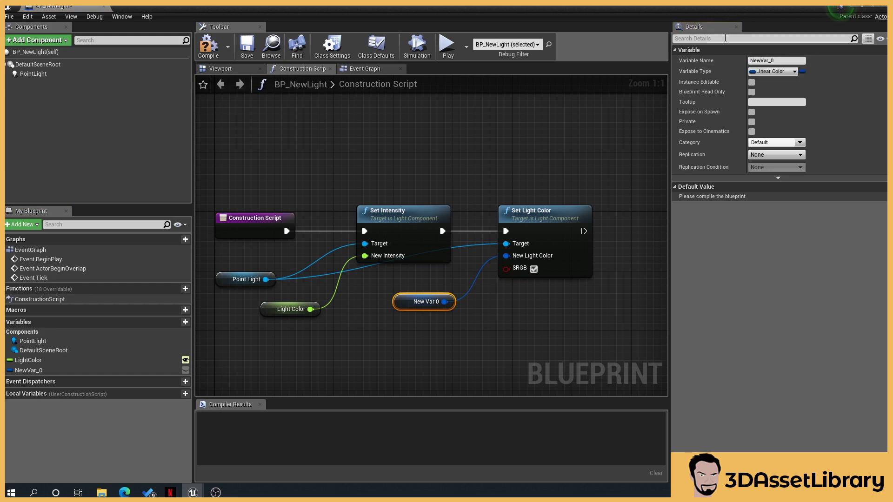
left_click(770, 60)
left_click(771, 61)
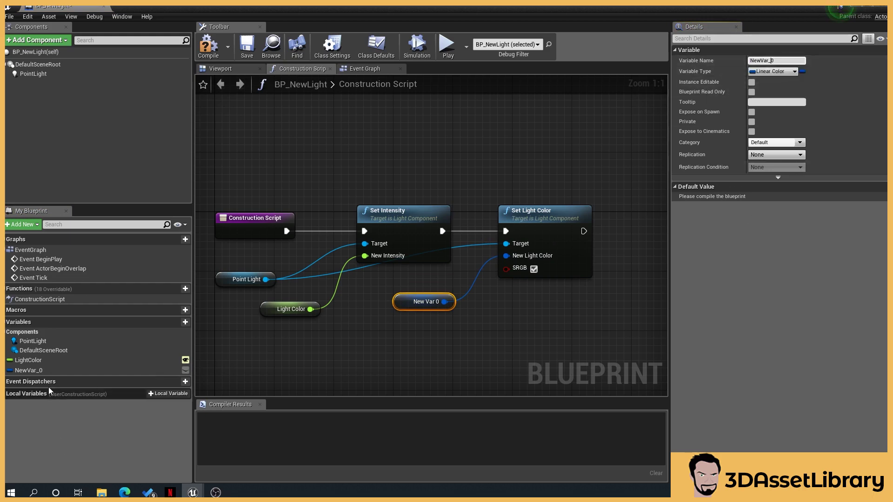
left_click(49, 370)
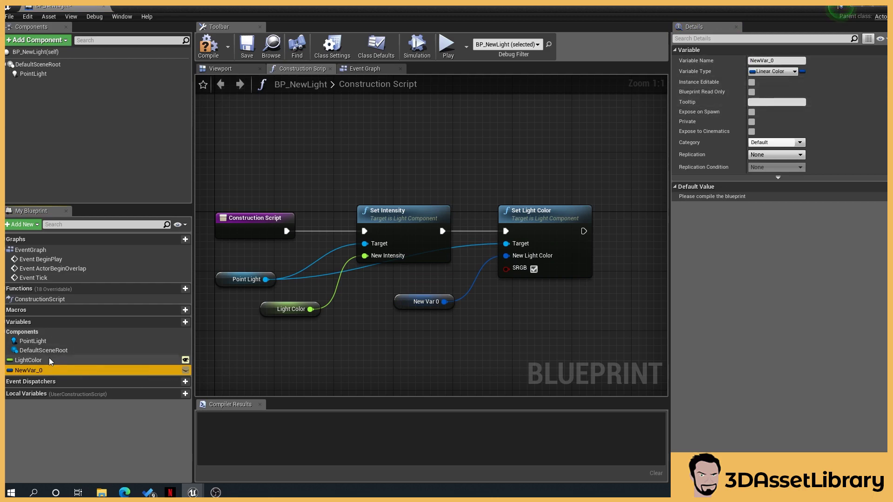
Rename the float variable that feeds New Intensity as LightIntesity
left_click(49, 361)
left_click_drag(762, 61, 780, 61)
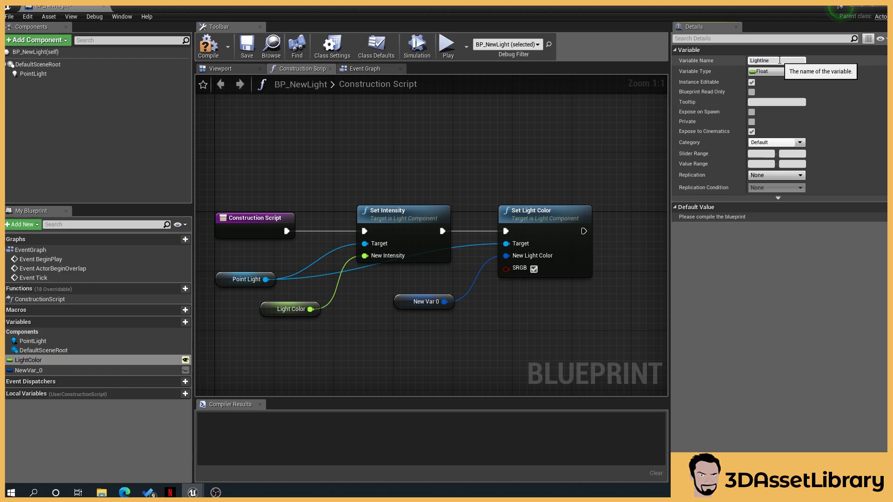
type("Intesity")
key("Return")
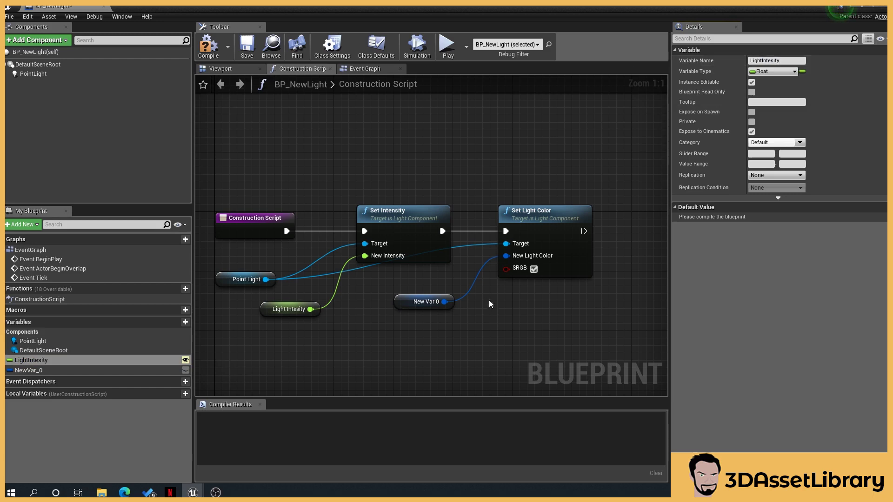
Rename the linear color variable as lightcolor, expose it to cinematics and compile the blueprint
left_click(423, 302)
left_click_drag(788, 61, 704, 59)
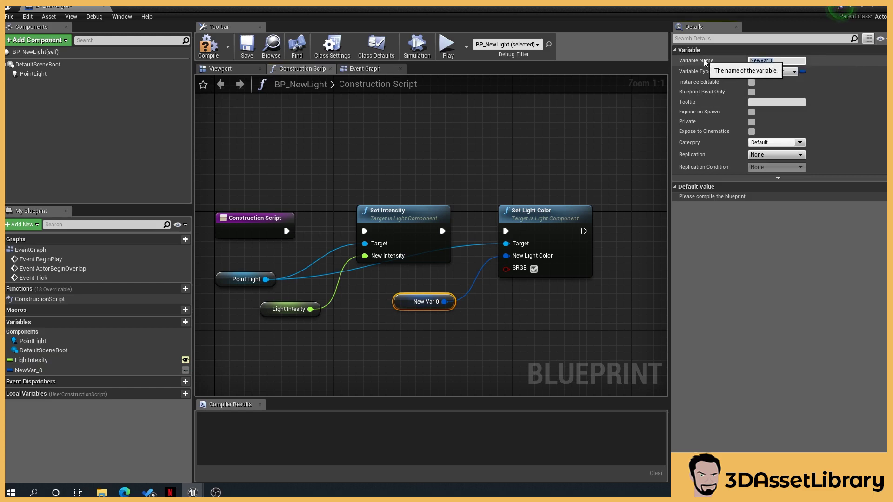
type("lightcolor")
key("Return")
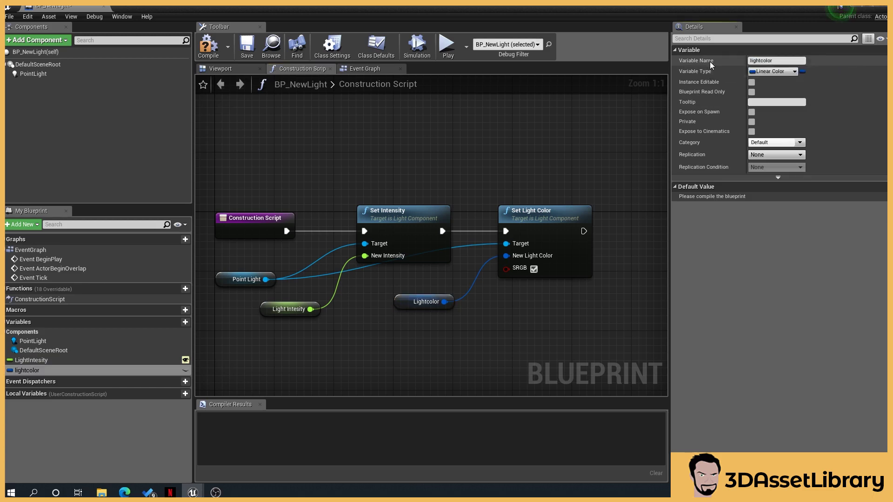
left_click(752, 132)
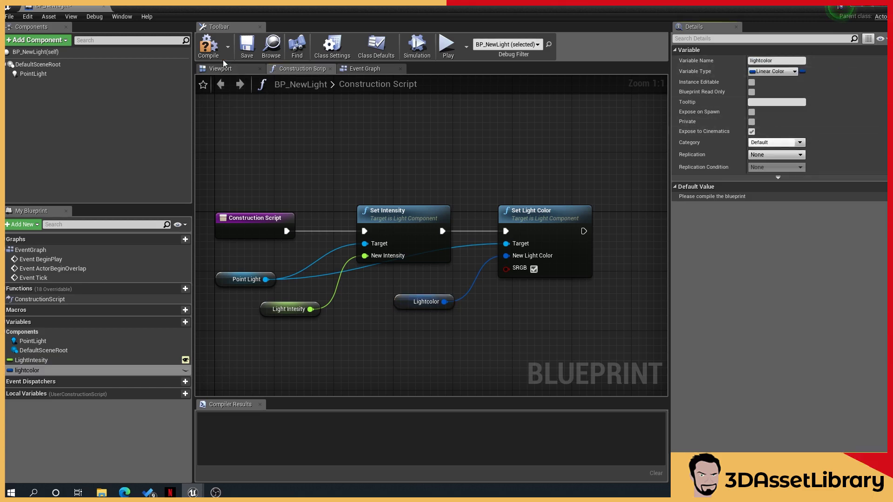
left_click(208, 46)
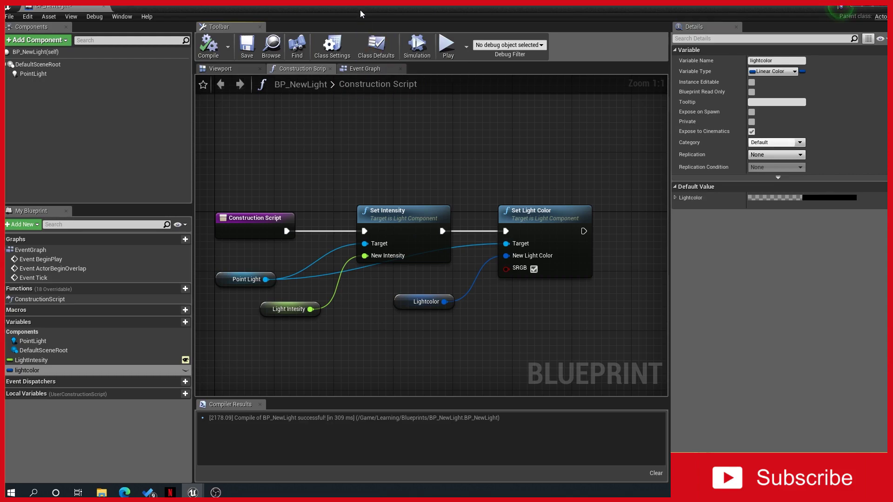
Preview the BP_Light animation by scrubbing the SequenceMaster timeline in Sequencer, and return to the maximized BP_NewLight blueprint
left_click_drag(360, 10, 620, 154)
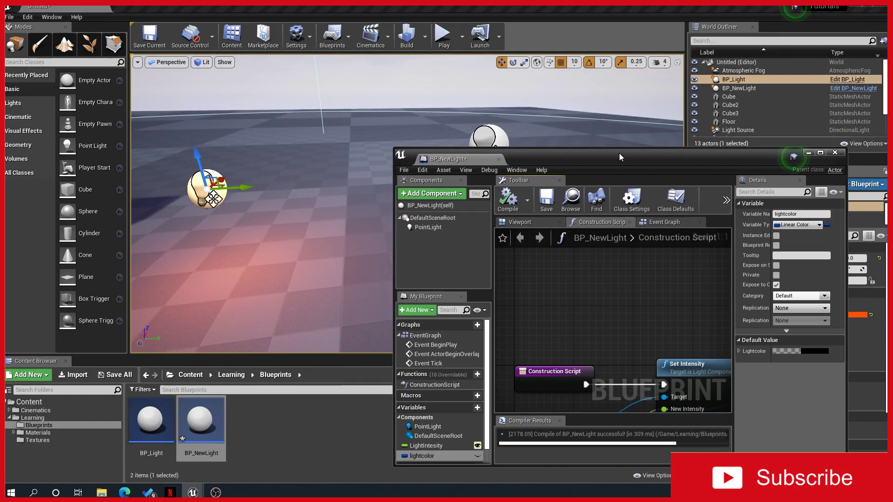
left_click(376, 40)
left_click(377, 117)
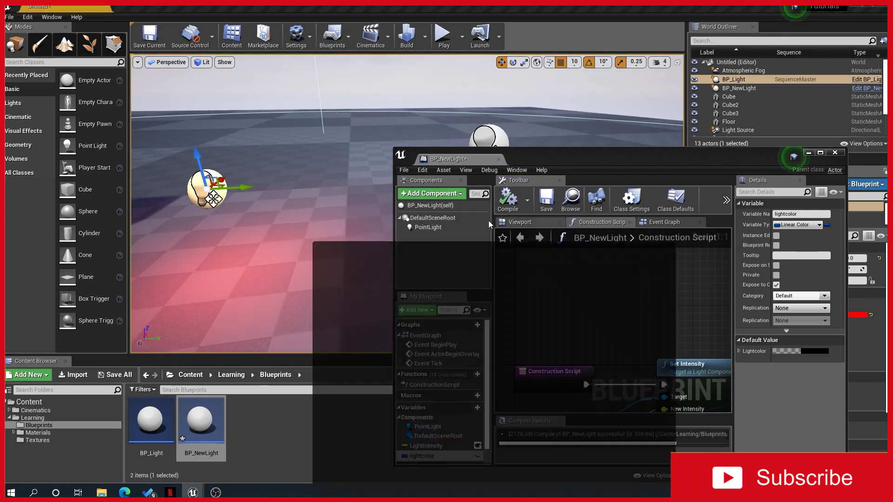
left_click_drag(468, 277, 438, 281)
left_click(665, 244)
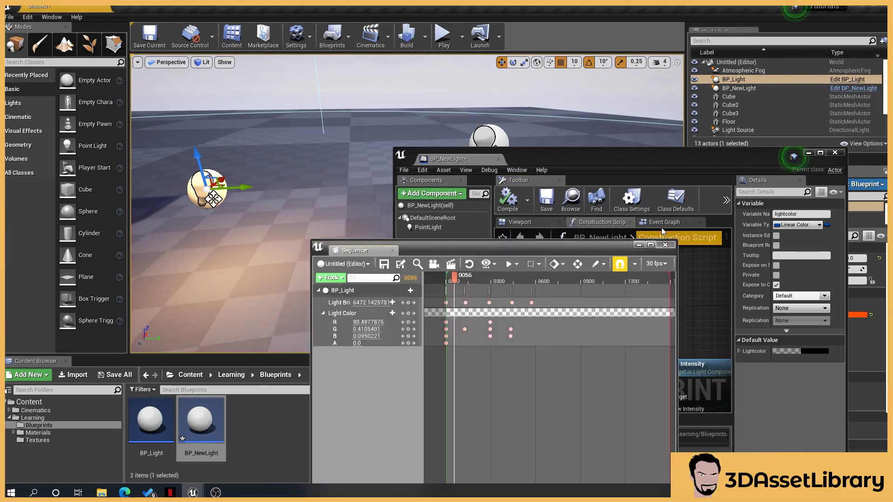
double_click(651, 161)
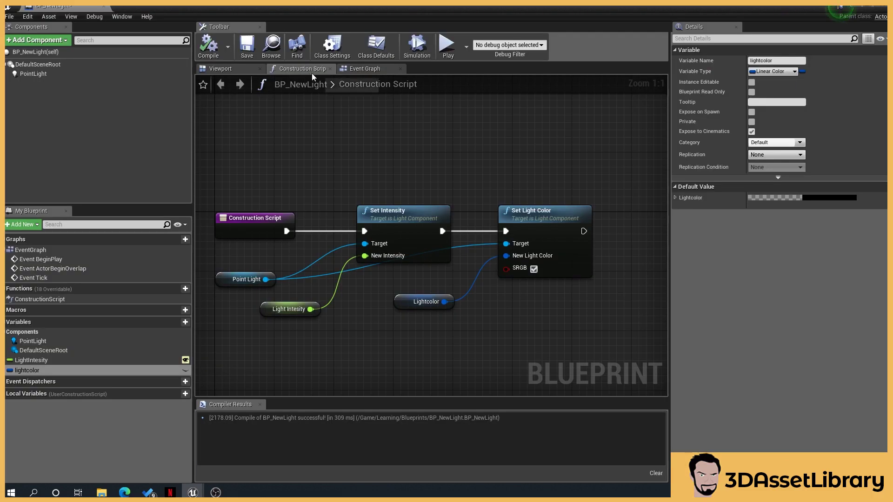
Enable Run Construction Script in Sequencer in the BP_NewLight class settings, and compile and save the blueprint
left_click(332, 46)
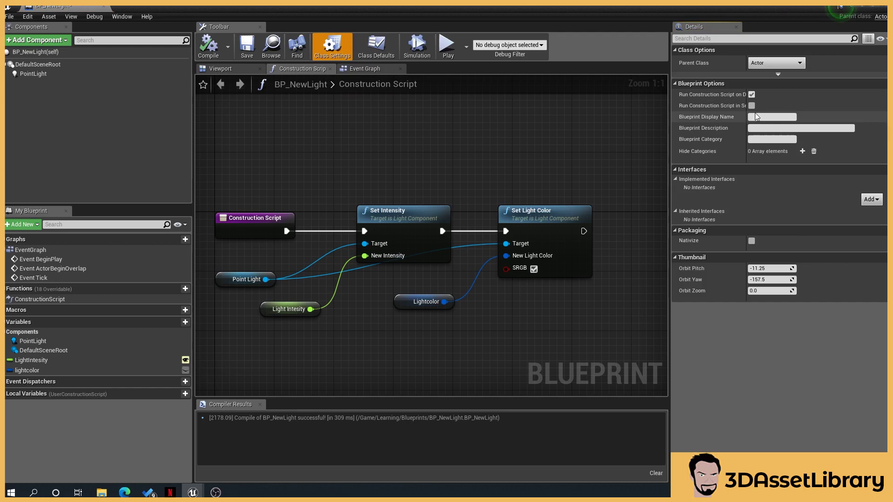
left_click_drag(749, 111, 798, 111)
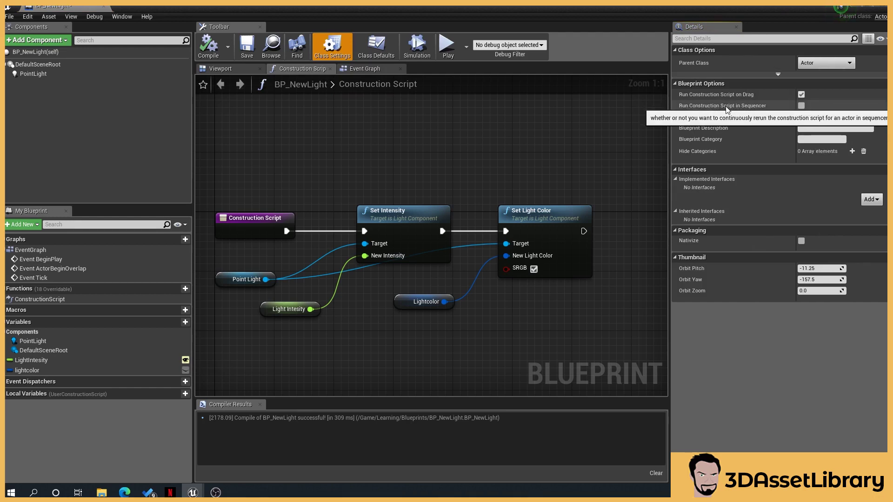
left_click(801, 105)
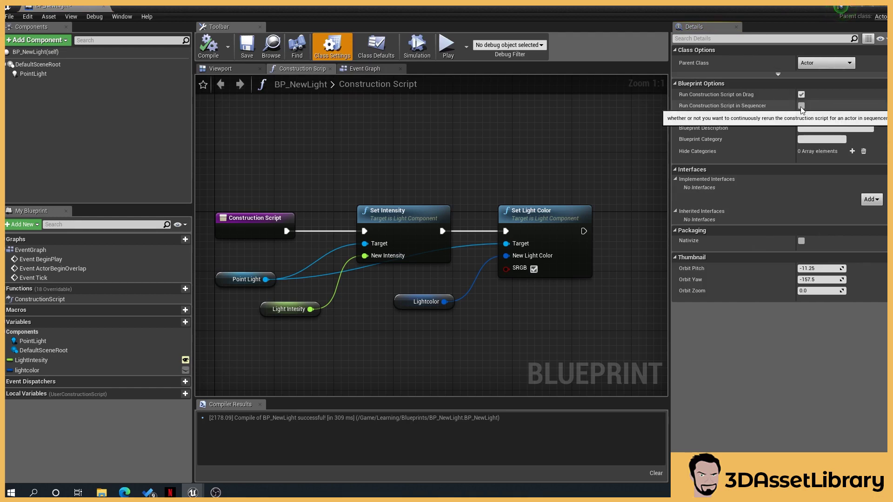
left_click(208, 46)
left_click(247, 47)
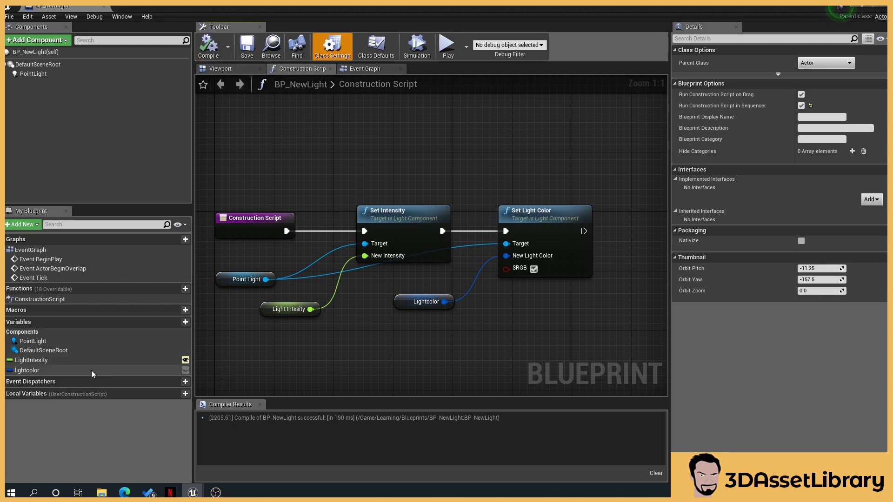
Make the lightcolor variable instance editable
left_click(185, 370)
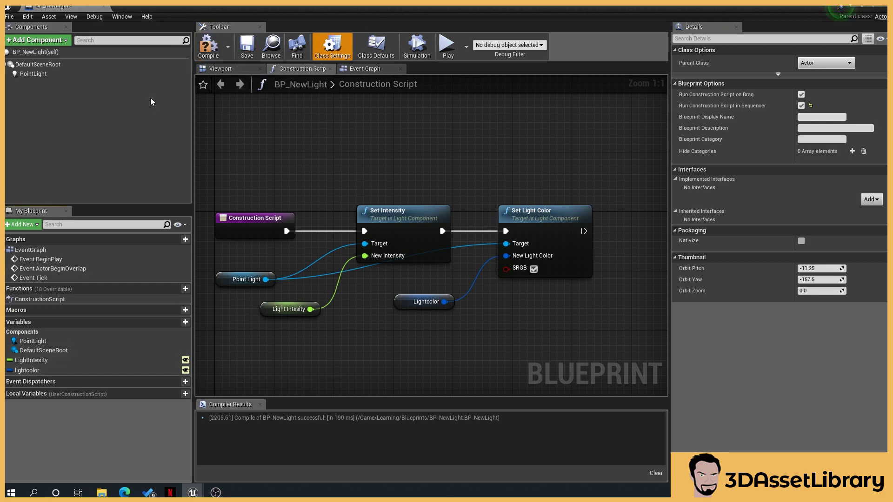
Compile and save the BP_NewLight blueprint, and bring its light into view in the level viewport
left_click(208, 46)
left_click(247, 47)
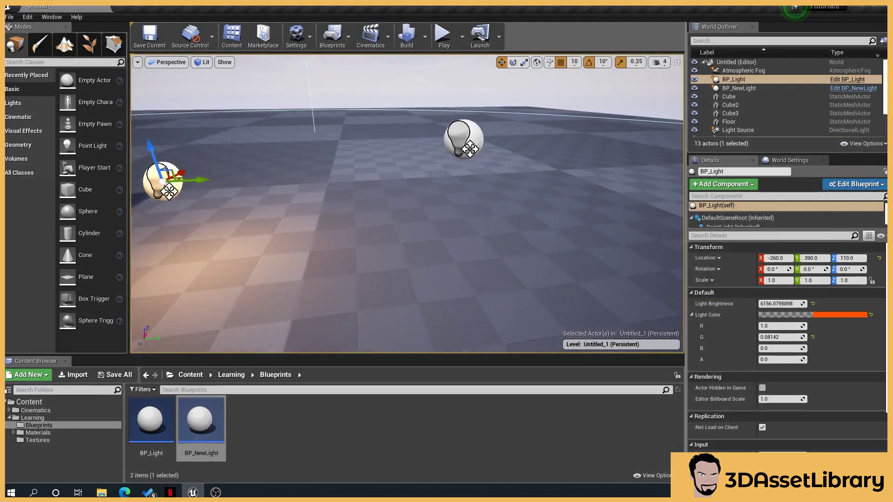
key("f")
right_click_drag(421, 218, 393, 212)
middle_click_drag(417, 225, 429, 249)
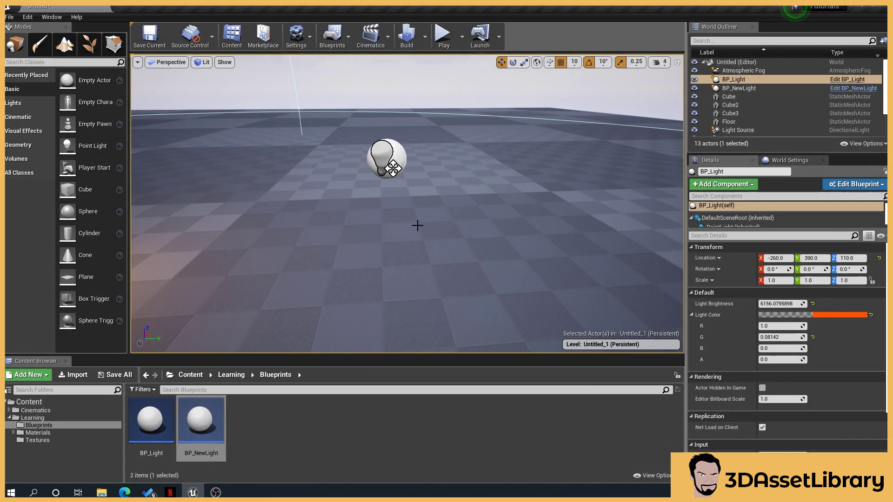
Start a new master sequence and name it Test
left_click(389, 38)
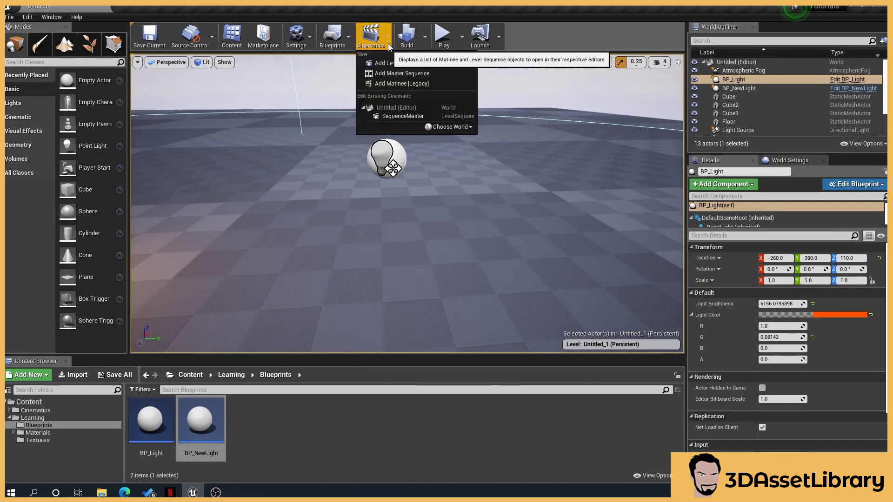
left_click(425, 73)
left_click_drag(437, 127, 397, 126)
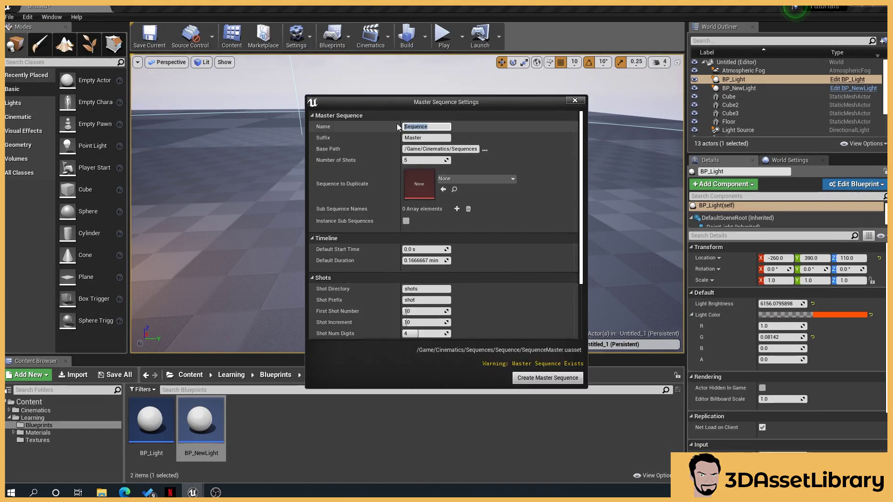
type("Test")
Try default durations of 10 and 0 for the Test master sequence
left_click(424, 261)
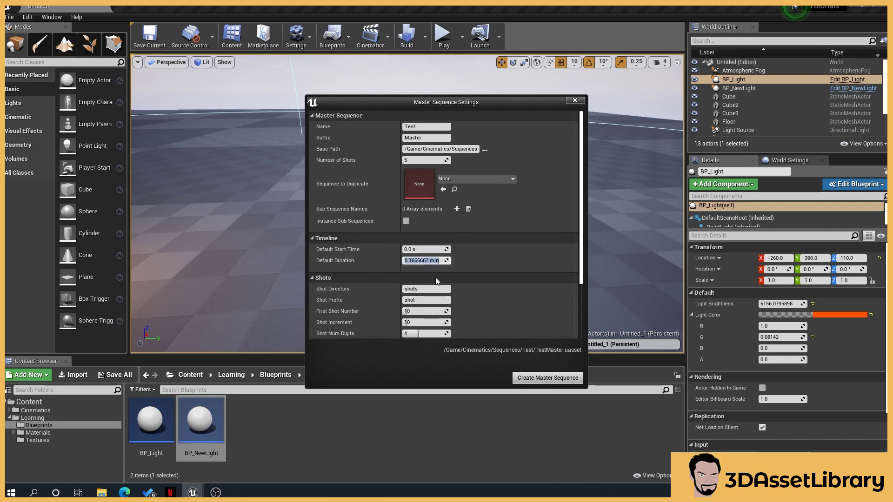
type("10 s")
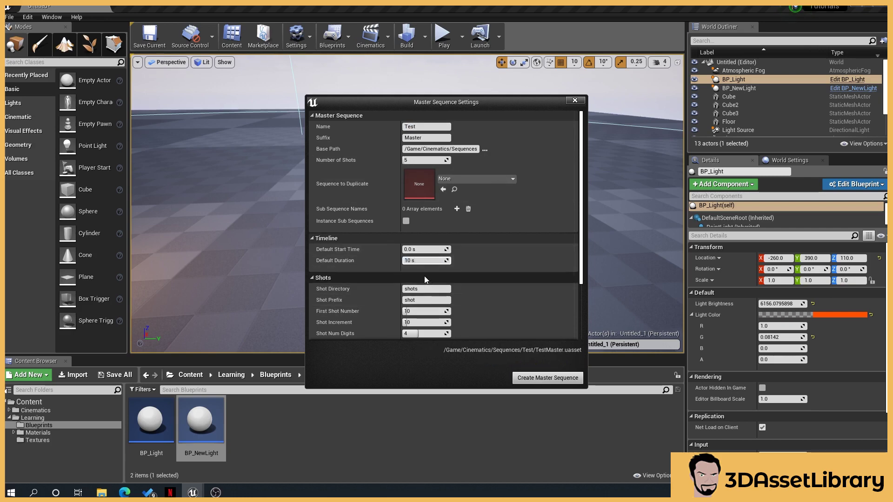
key("Return")
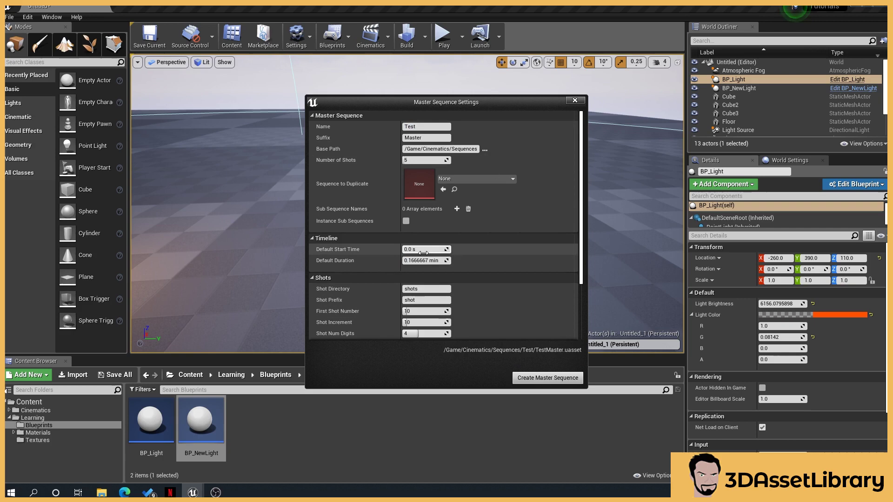
left_click(427, 261)
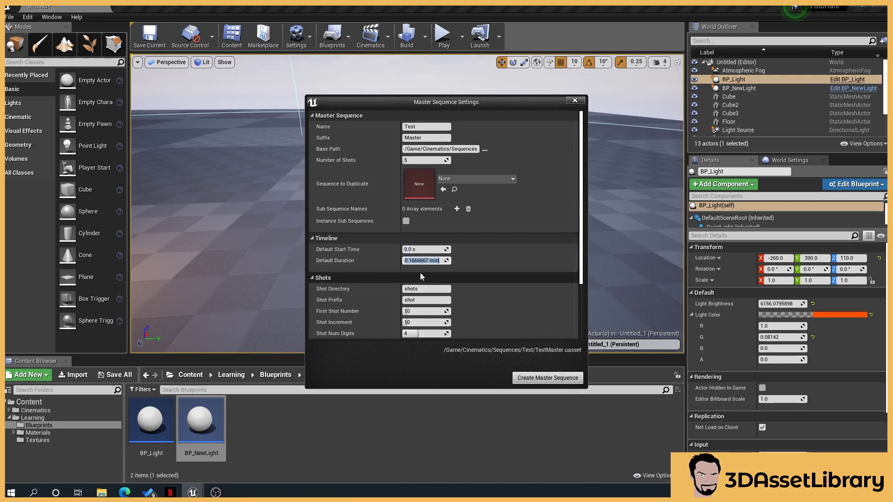
left_click(418, 261)
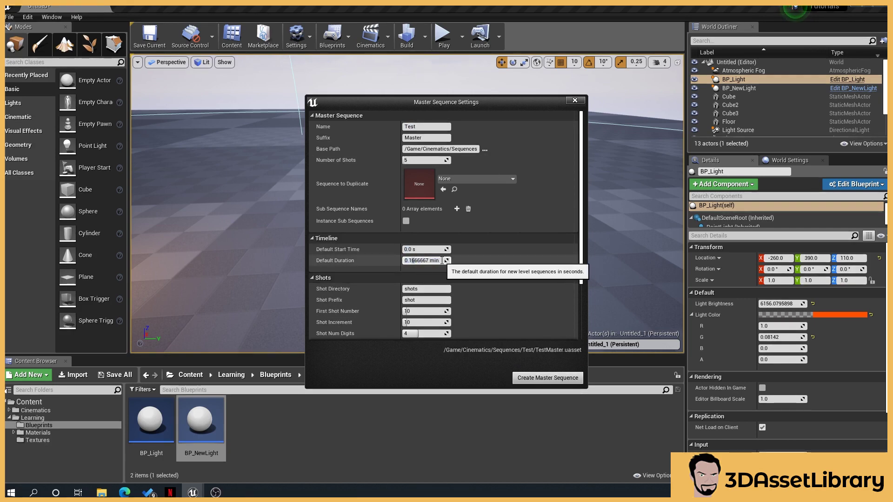
left_click(419, 249)
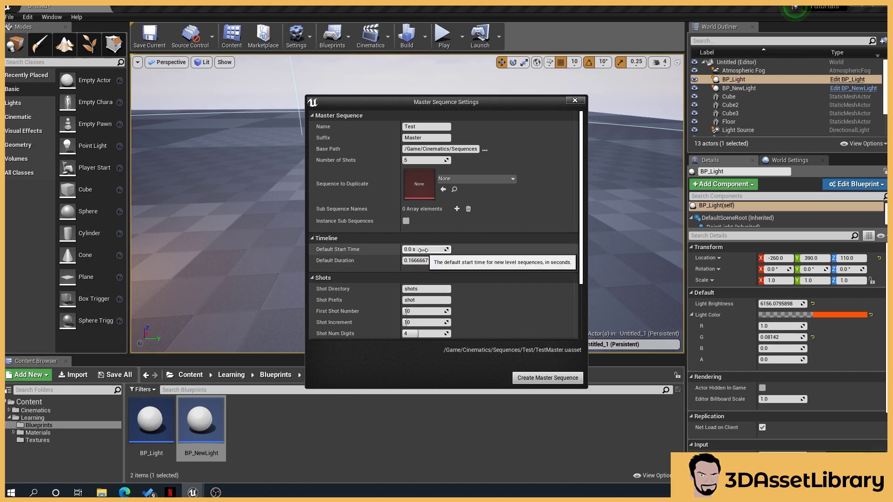
left_click(424, 260)
type("0")
key("Return")
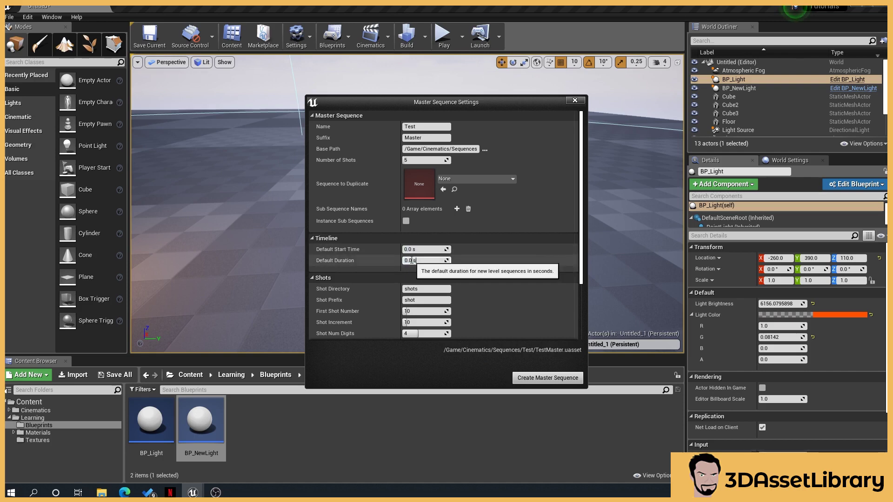
left_click(426, 260)
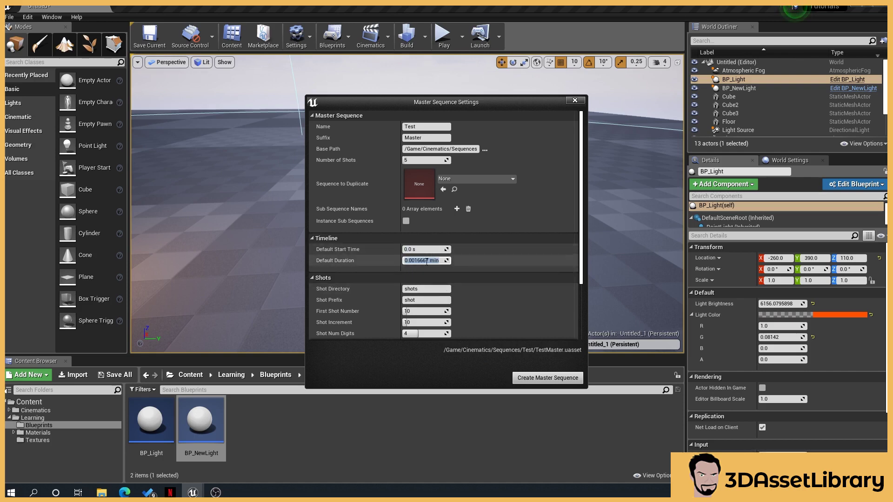
left_click(429, 260)
key("BackSpace")
key("BackSpace")
key("BackSpace")
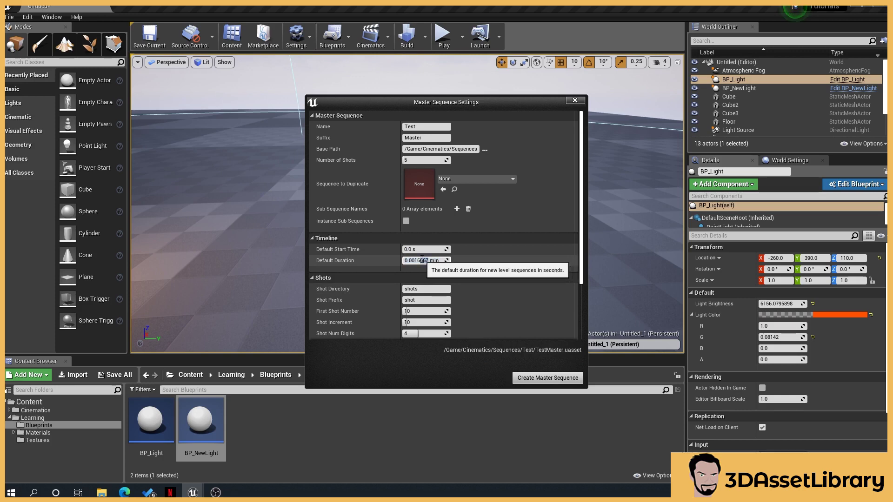
key("Return")
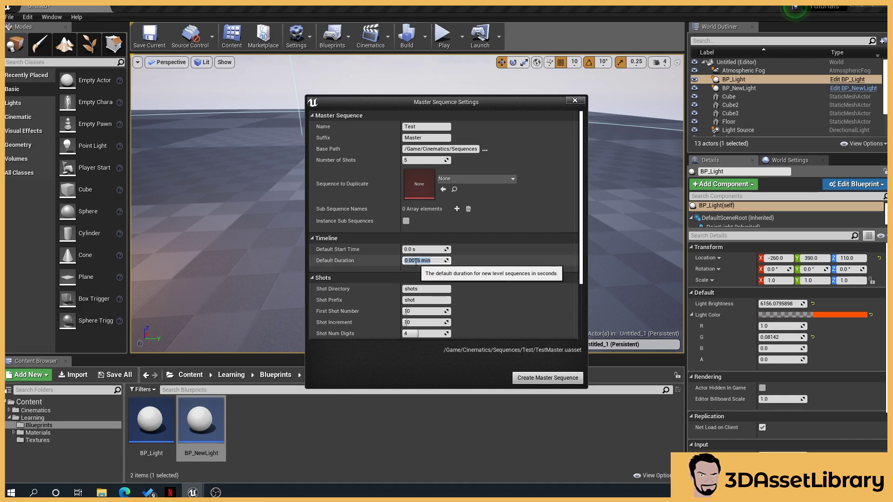
Set the default duration to 0.1 min and create the Test master sequence
left_click(413, 260)
key("BackSpace")
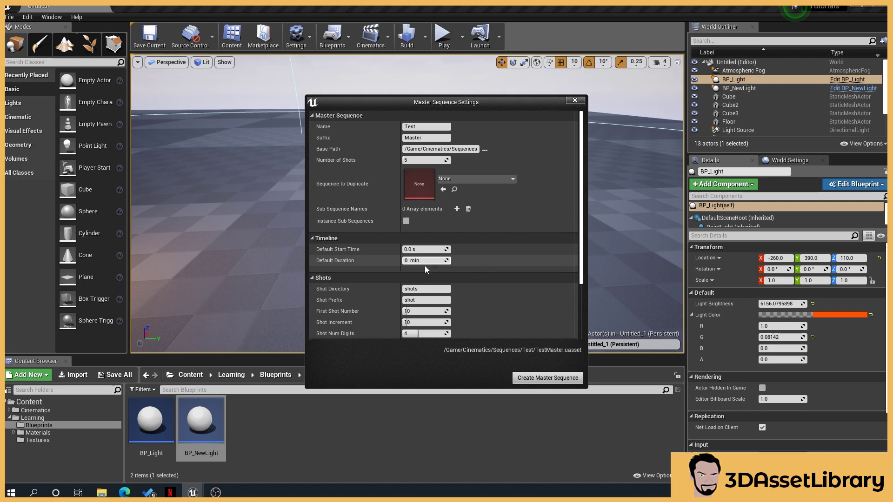
type("1")
key("Return")
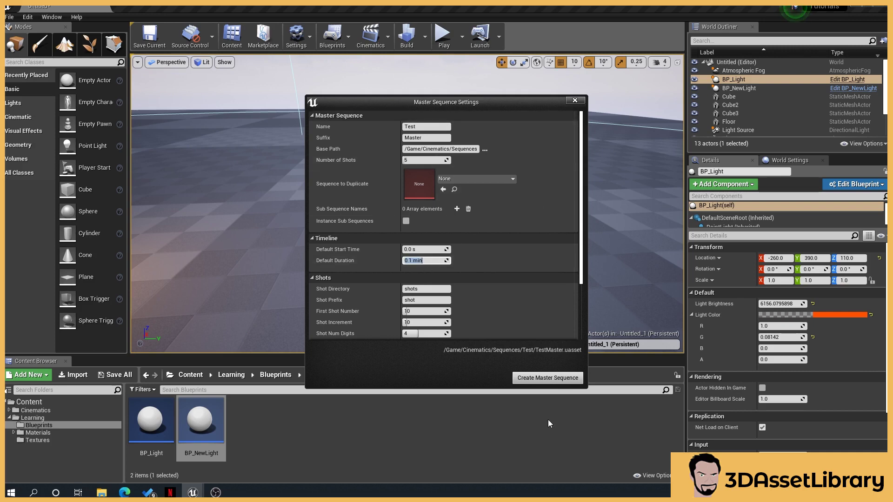
left_click(547, 378)
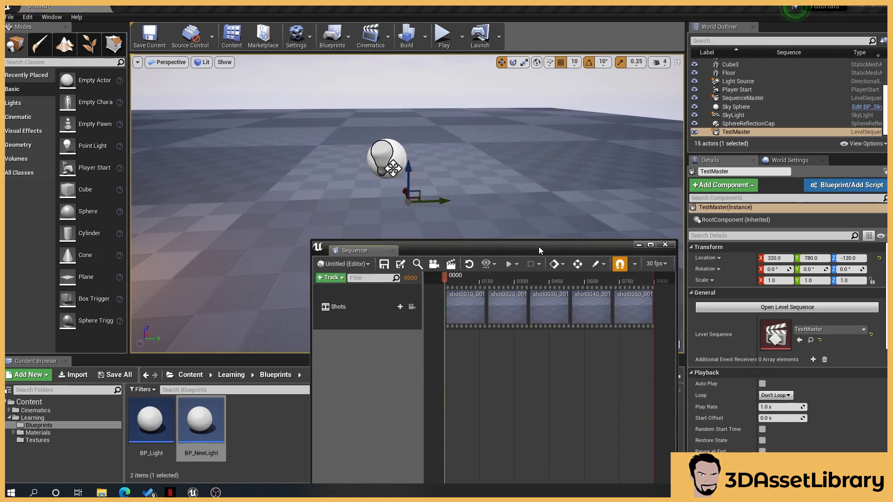
Maximize the Sequencer window and delete the Shots track from TestMaster
left_click_drag(539, 247, 533, 158)
double_click(533, 157)
left_click(123, 63)
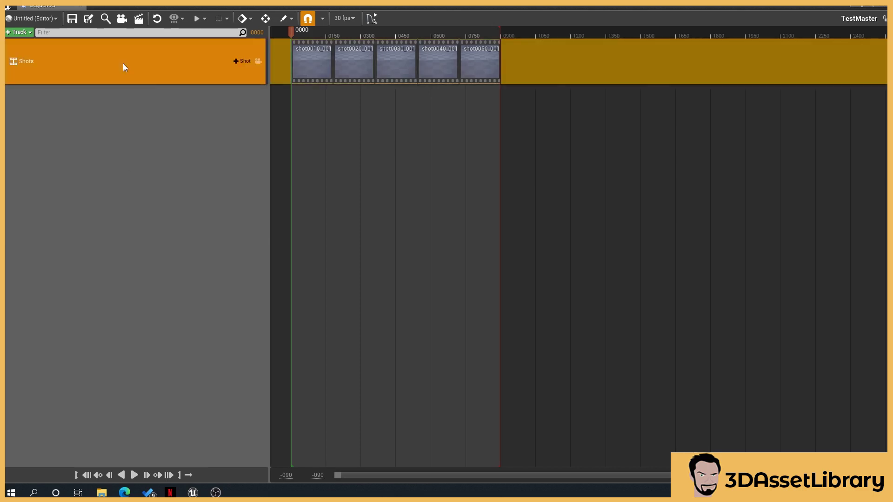
right_click(122, 64)
left_click(175, 198)
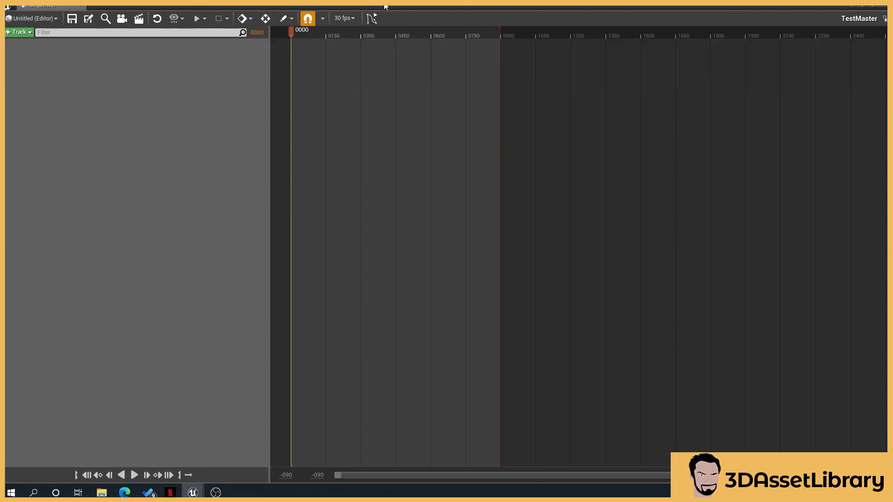
Restore the Sequencer window beside the viewport and add the BP_NewLight actor to the TestMaster sequence
left_click_drag(385, 6, 616, 144)
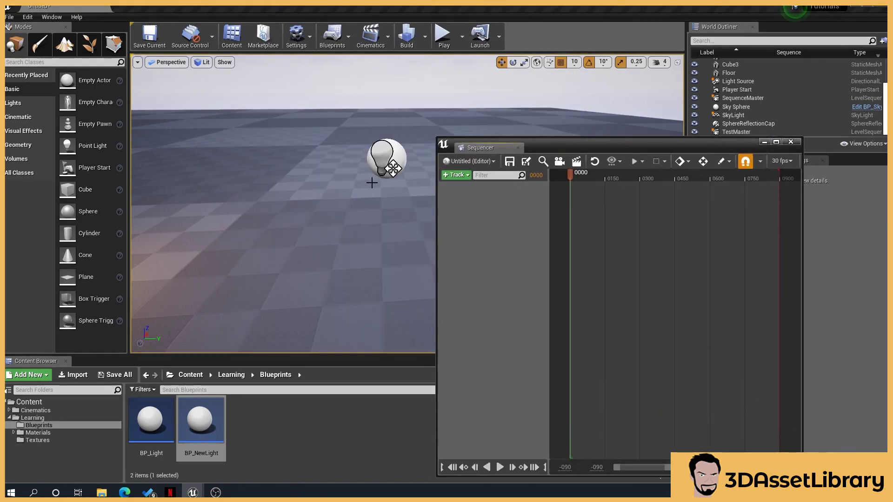
middle_click_drag(354, 182, 416, 183)
left_click(324, 153)
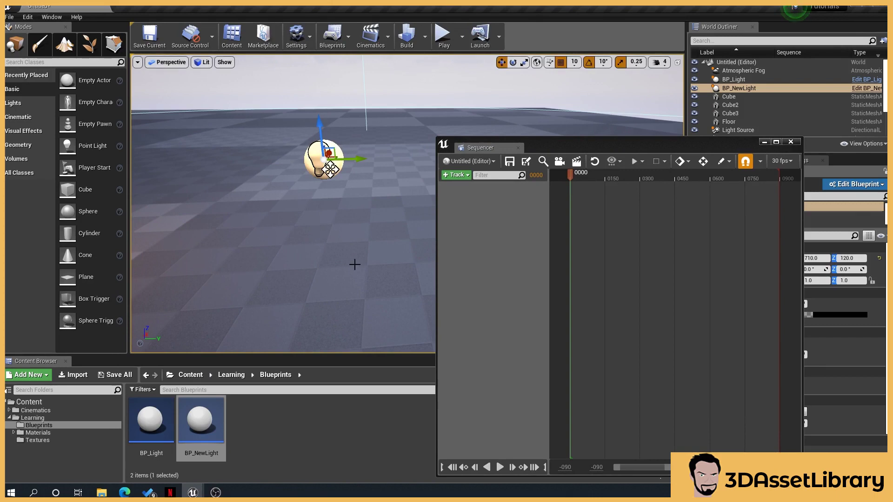
left_click(465, 177)
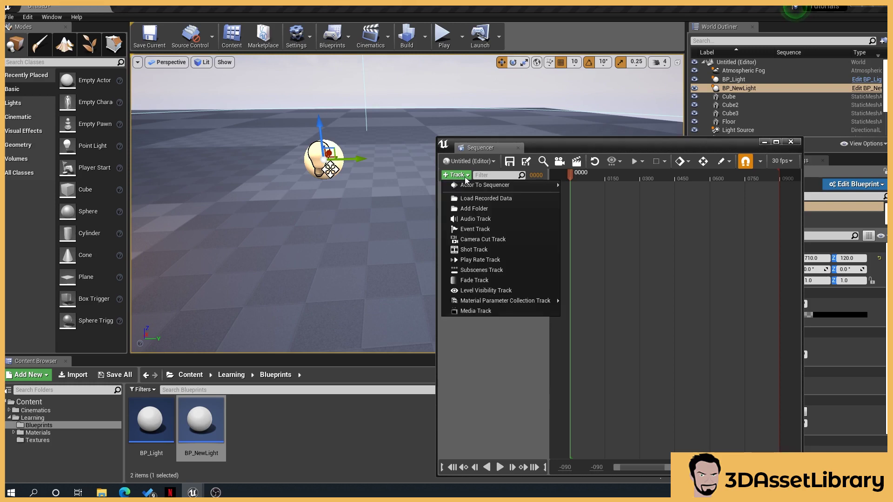
mouse_move(467, 184)
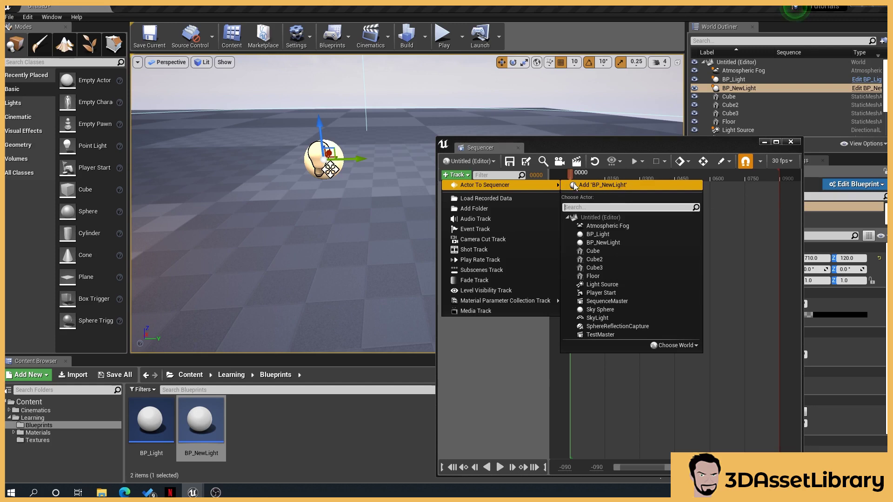
left_click(629, 184)
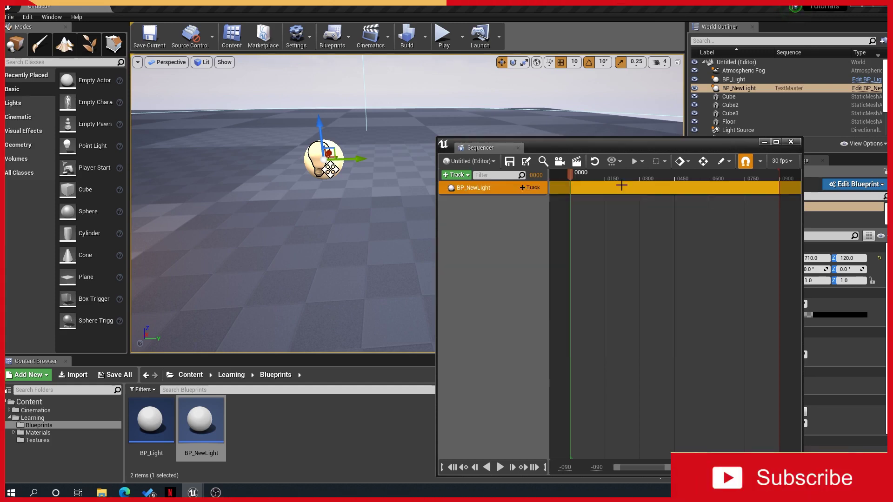
Add Light Intesity and Lightcolor property tracks to BP_NewLight in the sequence
left_click(532, 188)
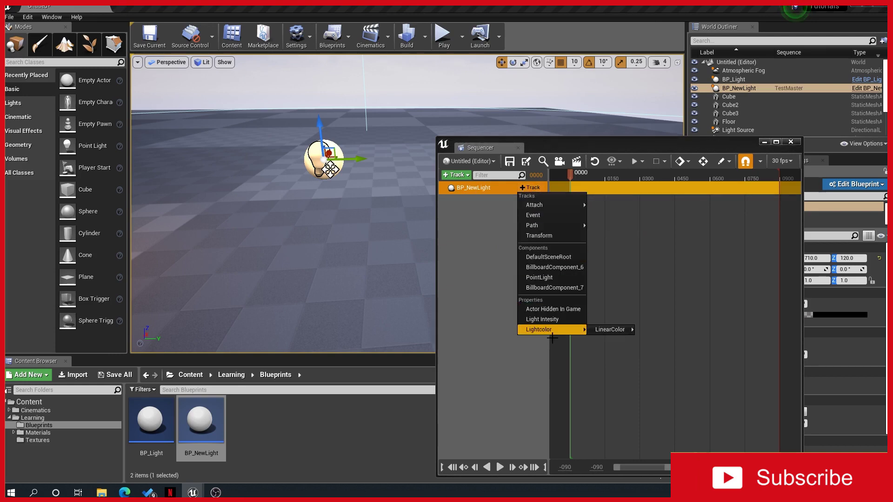
mouse_move(553, 328)
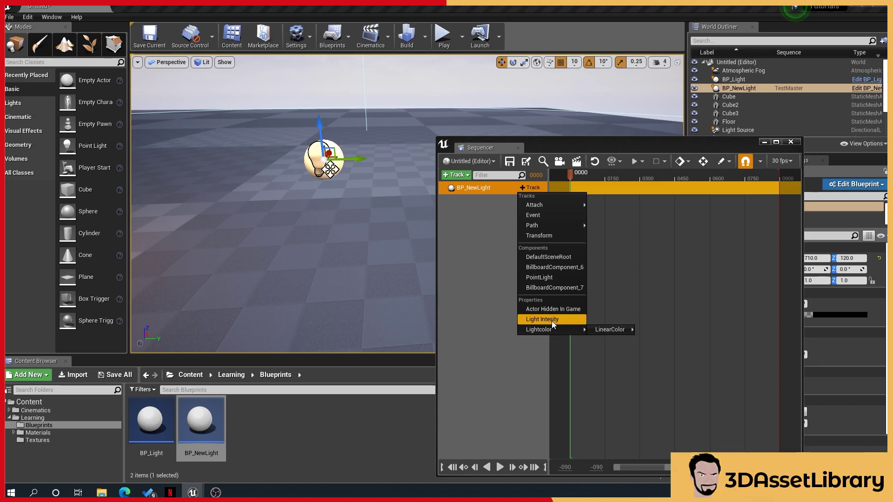
left_click(552, 320)
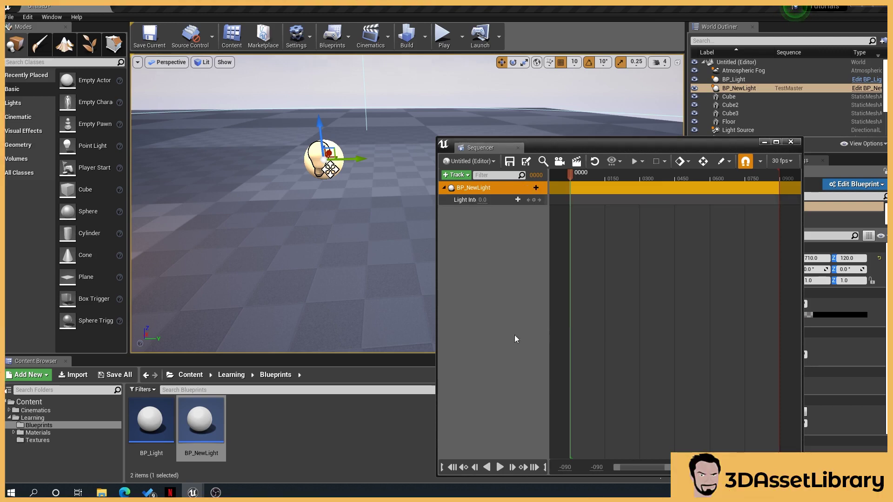
left_click(531, 188)
mouse_move(558, 330)
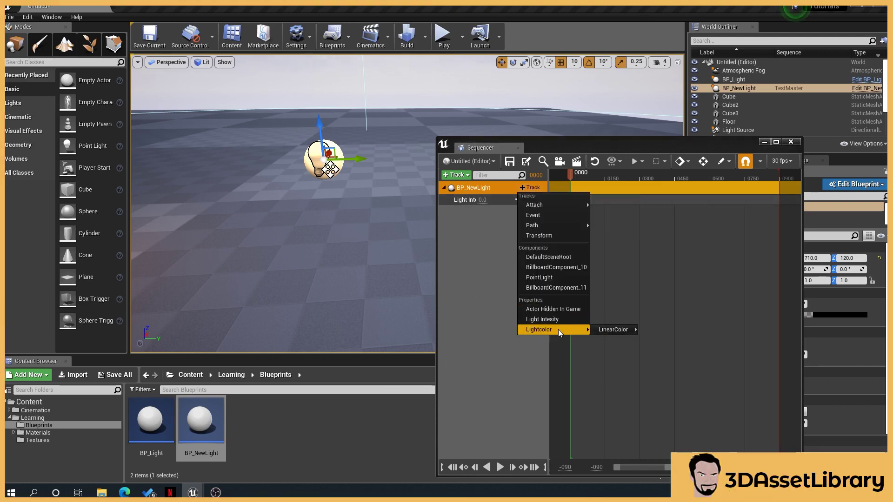
mouse_move(613, 330)
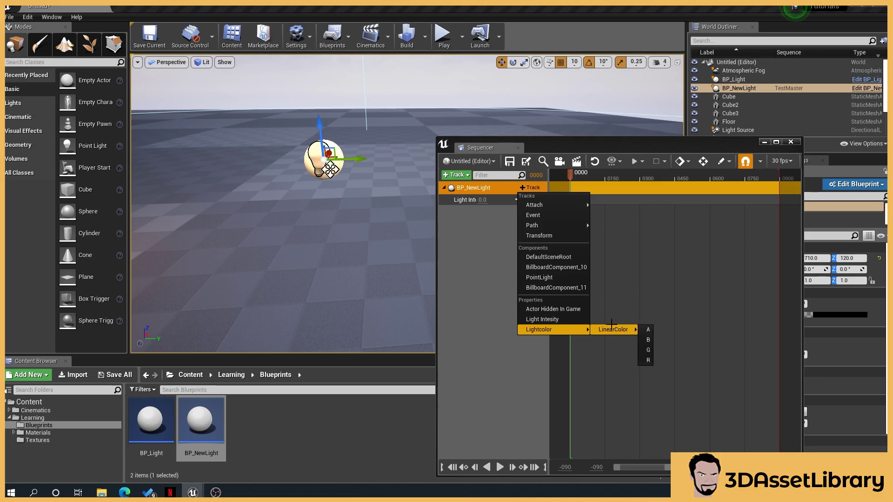
left_click(649, 342)
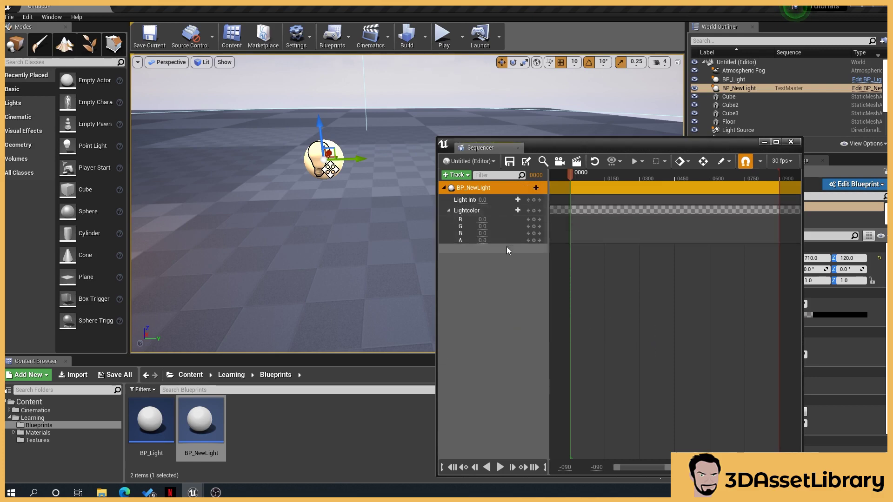
Set the Lightcolor track's R value to 1 and the Light Intesity track to 10000
left_click(482, 219)
type("1")
key("Return")
left_click(484, 199)
type("10")
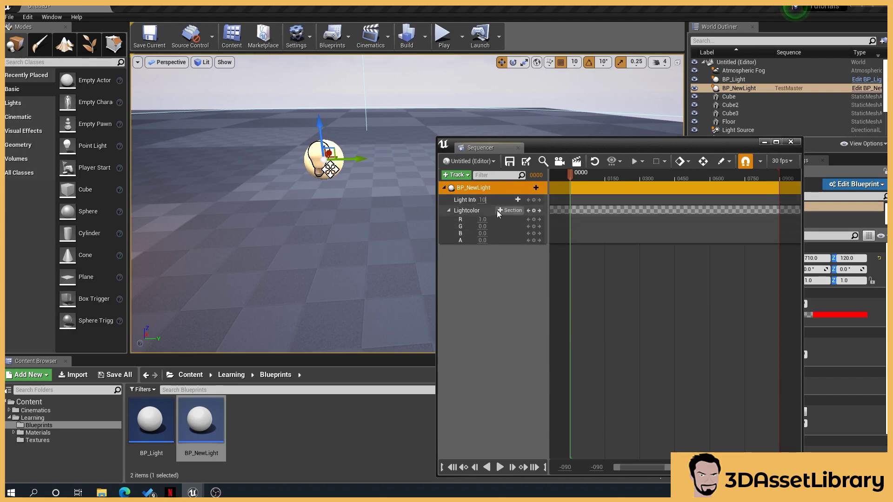
type("0000")
key("Return")
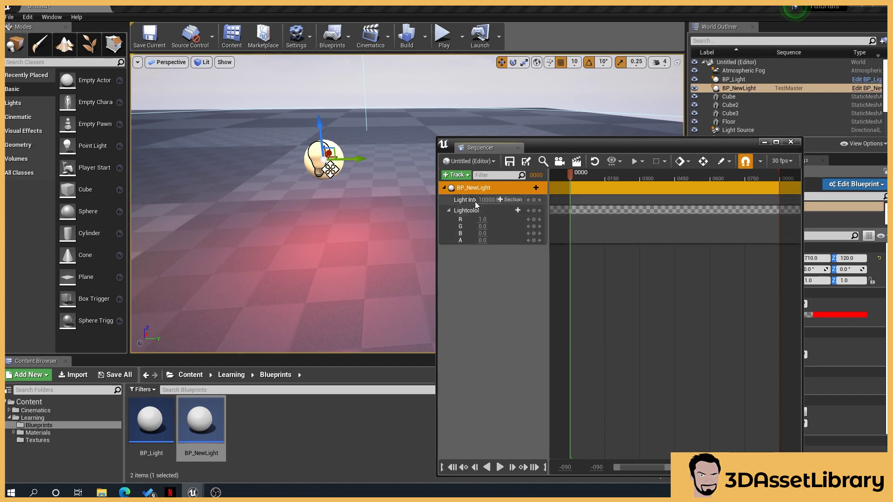
Key Light Intesity and Lightcolor at frame 0, and move the playhead to frame 138
left_click(534, 201)
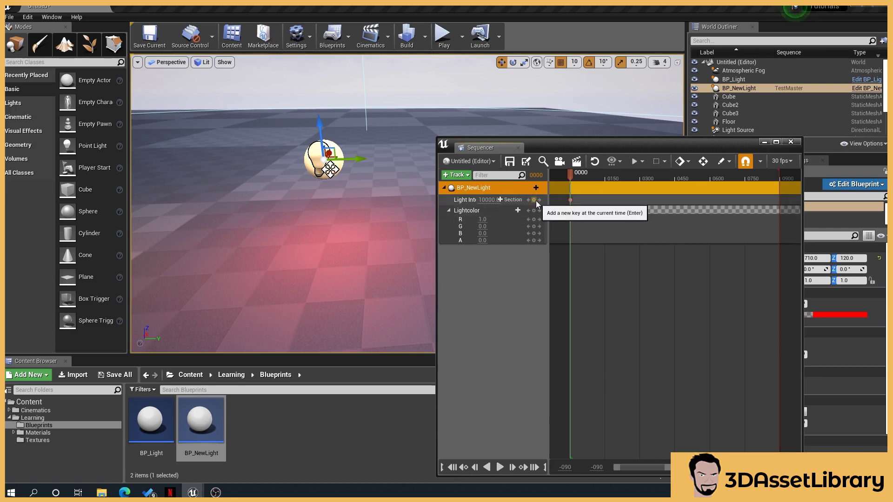
left_click(535, 211)
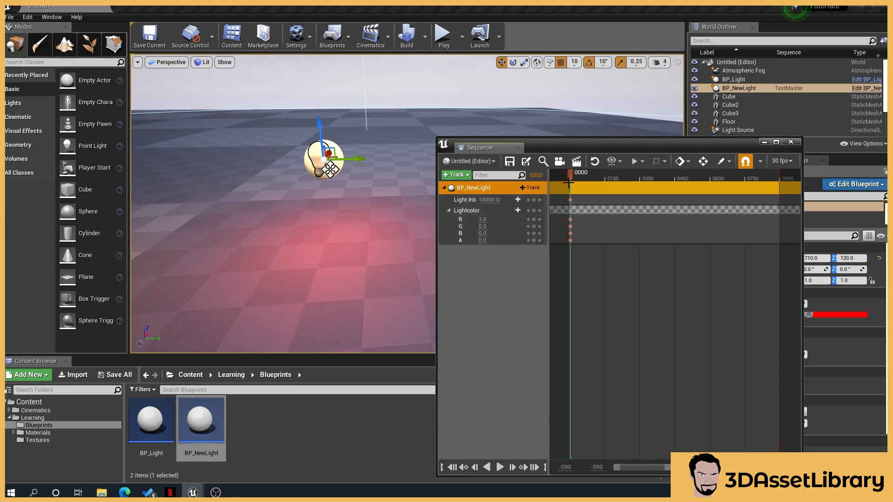
left_click_drag(570, 174, 603, 182)
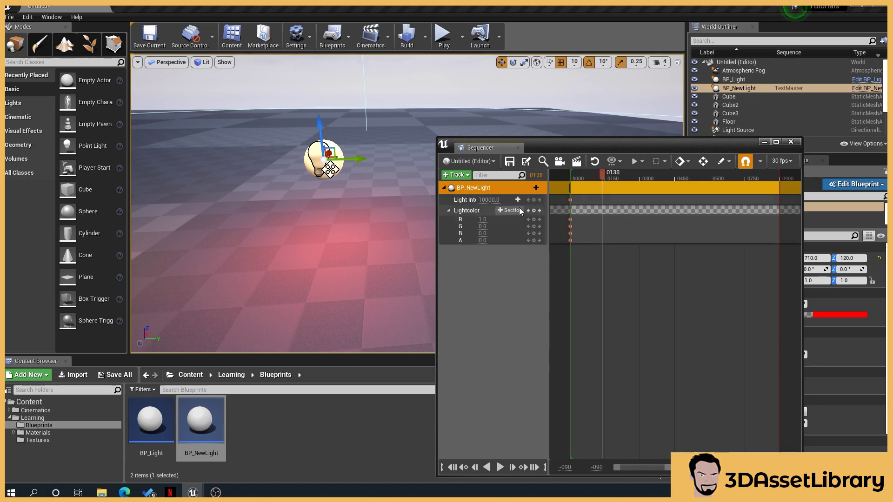
At frame 138, key Light Intesity at 1000 and the Lightcolor channels R at 0 and G at 1
left_click(484, 199)
type("1000")
key("Return")
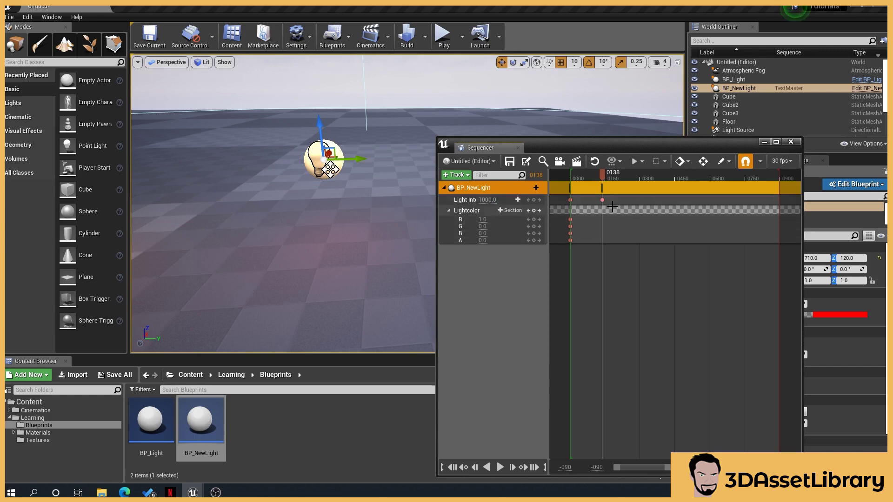
left_click(483, 219)
type("0")
key("Return")
left_click(483, 226)
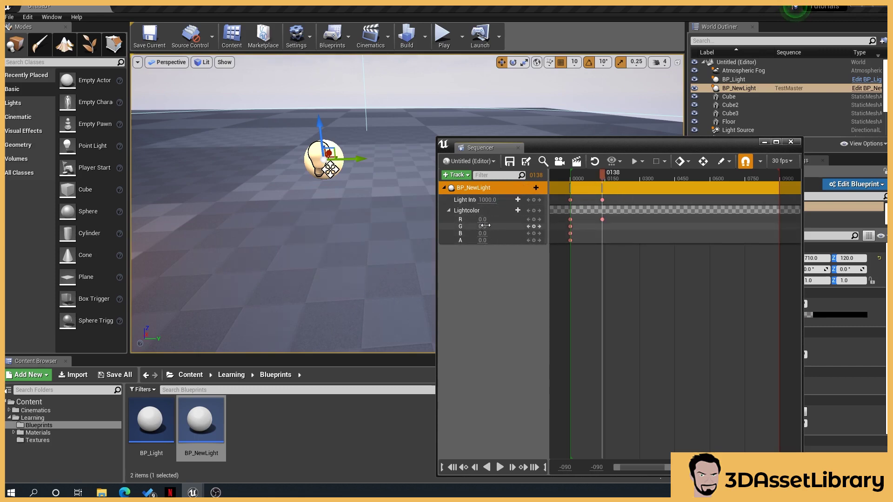
type("1")
key("Return")
At frame 287, key Light Intesity at 10000 and the Lightcolor channels G at 0 and B at 1
left_click_drag(604, 173, 637, 176)
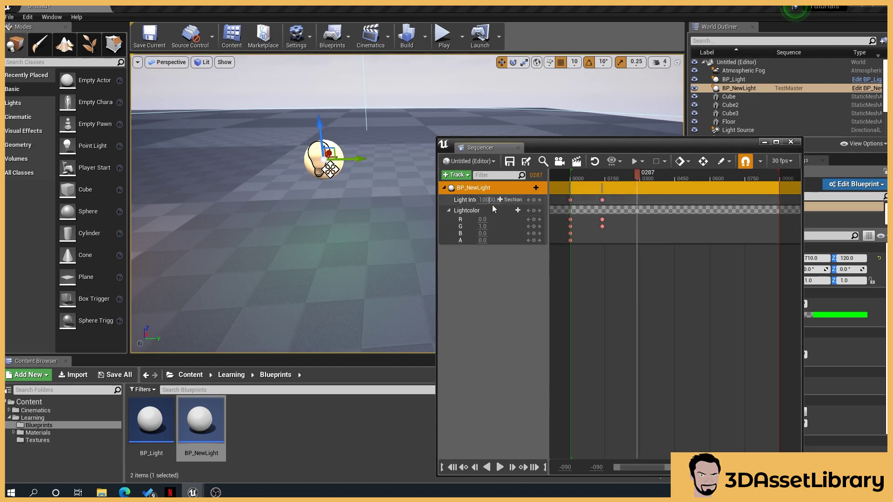
key("Return")
left_click(484, 226)
type("0")
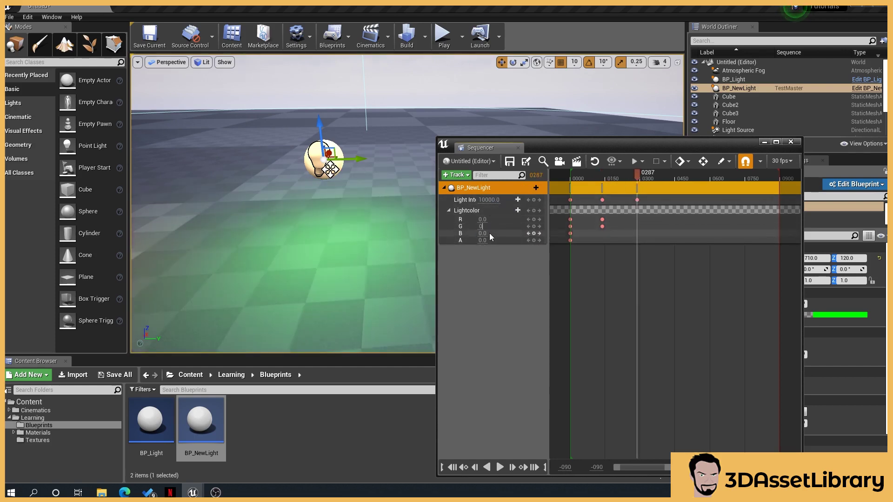
key("Return")
left_click(484, 233)
type("1")
key("Return")
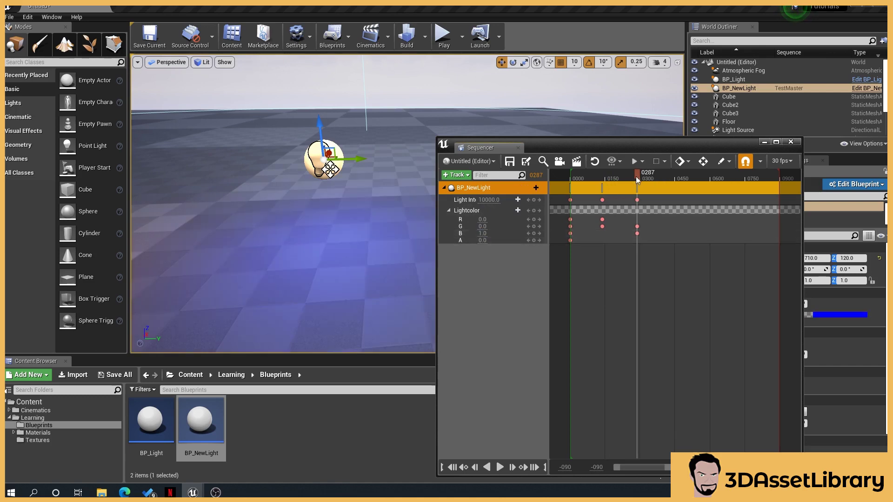
At frame 395, key Light Intesity at 5000 and Lightcolor G at 0.5, and scrub back to frame 191 to preview the animation
left_click_drag(635, 177, 662, 178)
left_click(489, 200)
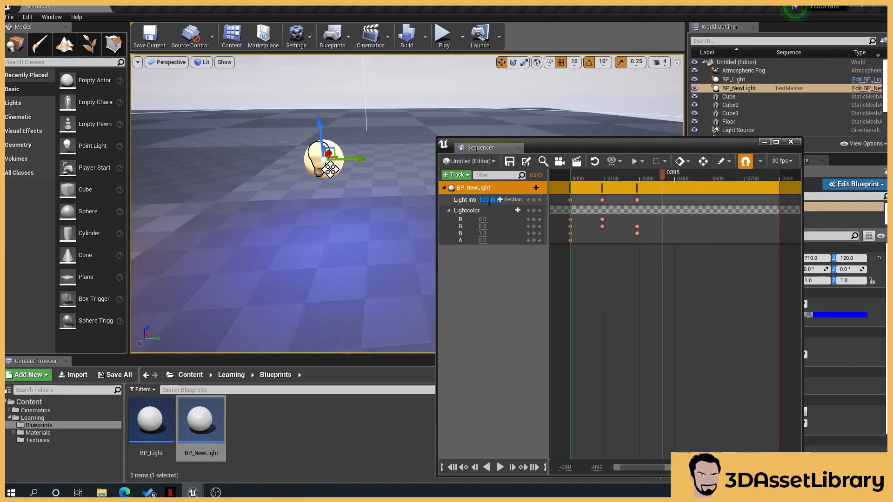
type("5000")
key("Return")
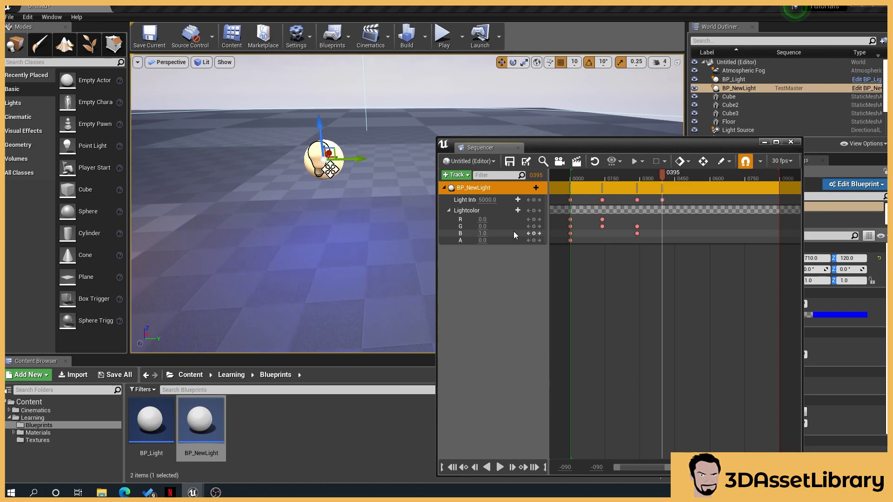
type("0.5")
key("Return")
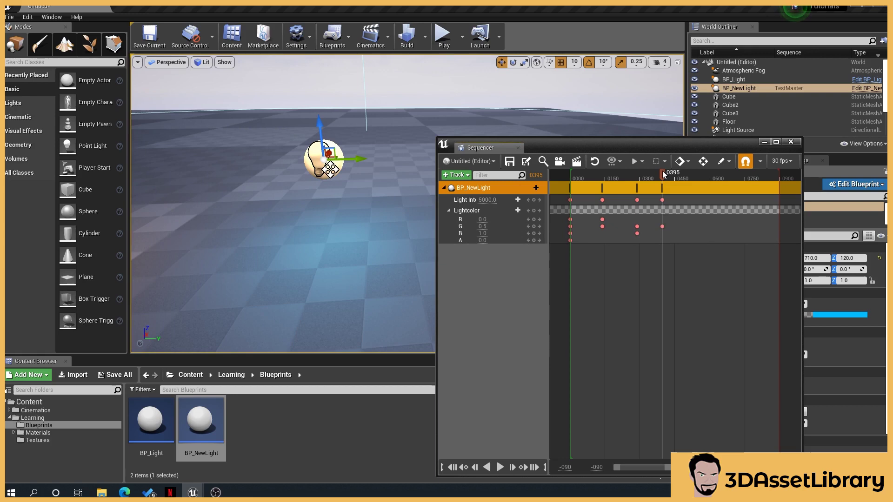
left_click_drag(663, 172, 614, 185)
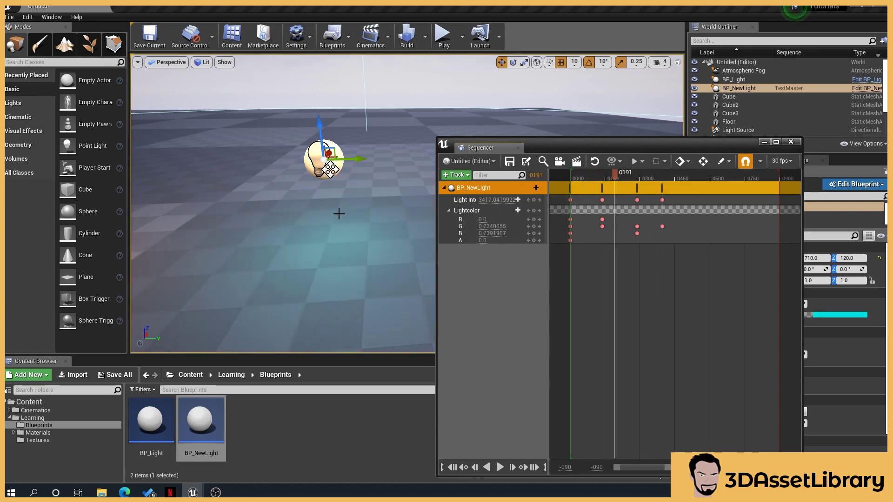
Review BP_NewLight's Event Graph, Construction Script and lightcolor variable, and return to the sequence to scrub the light animation back to frame 98
double_click(206, 438)
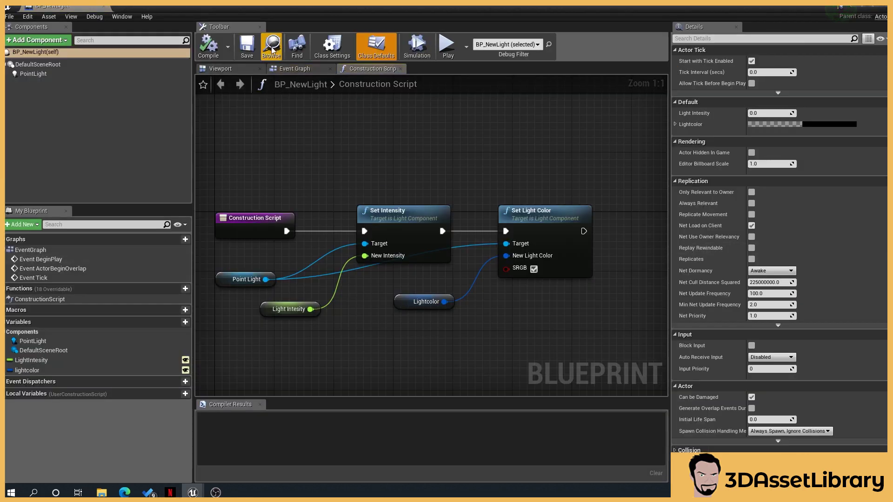
left_click(297, 69)
left_click(370, 68)
left_click(317, 69)
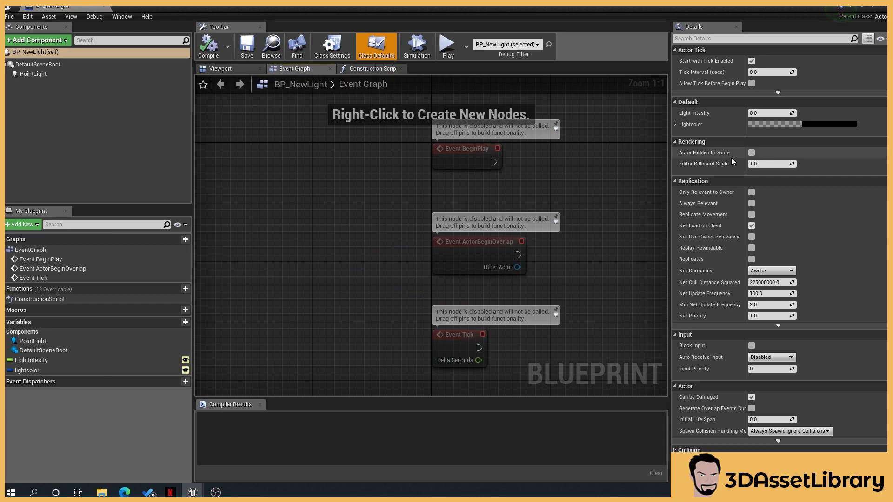
left_click(372, 68)
left_click(27, 370)
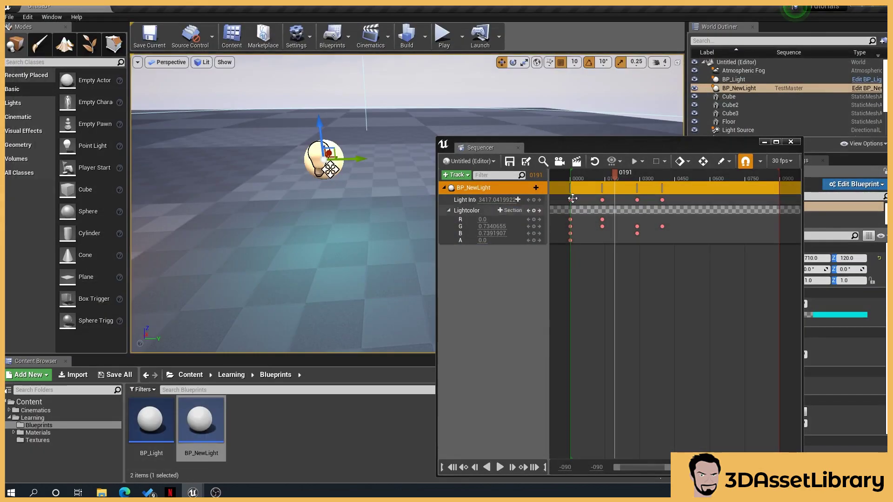
left_click_drag(615, 175, 593, 176)
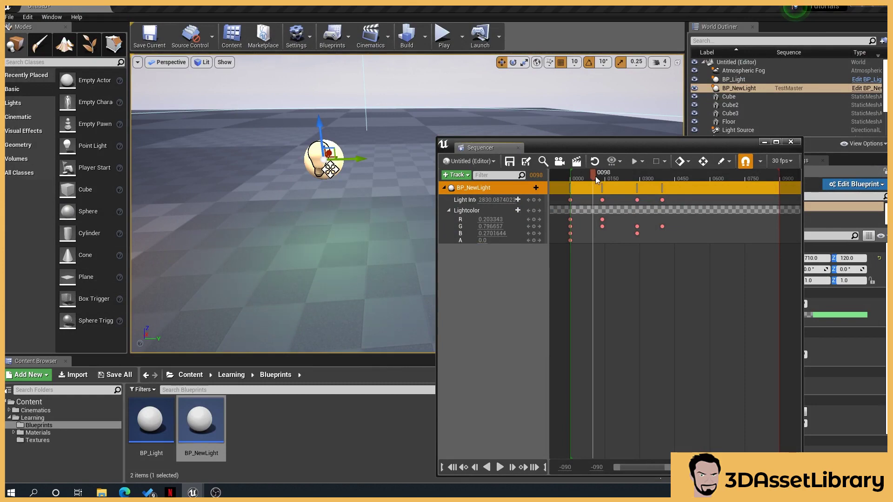